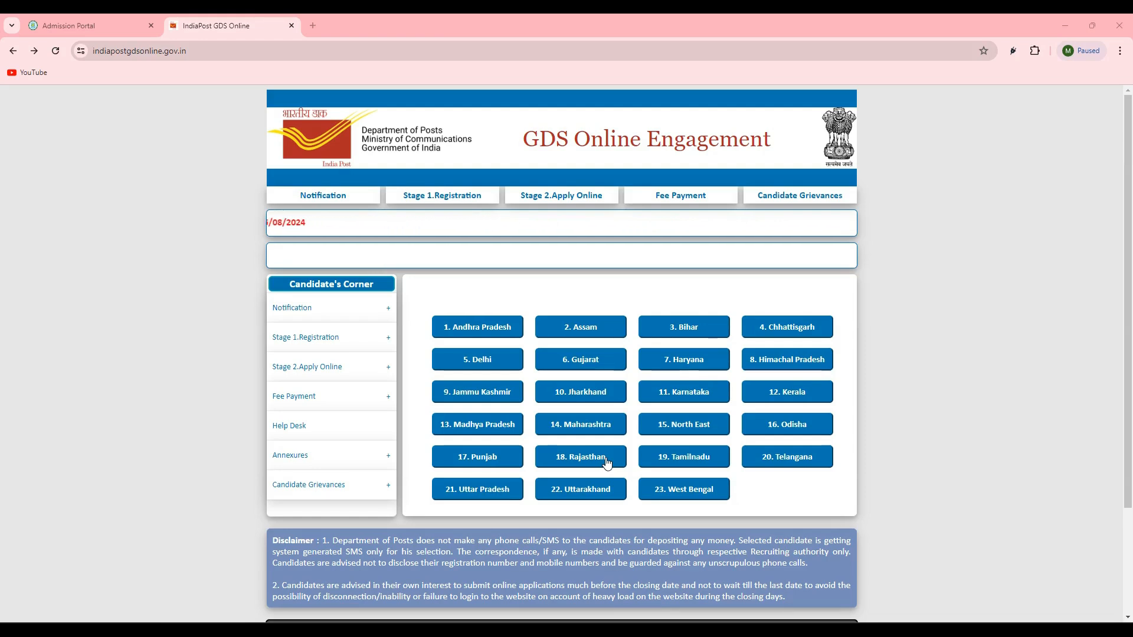
- Open the Stage 1 Registration form of the GDS Online Engagement site
left_click(605, 461)
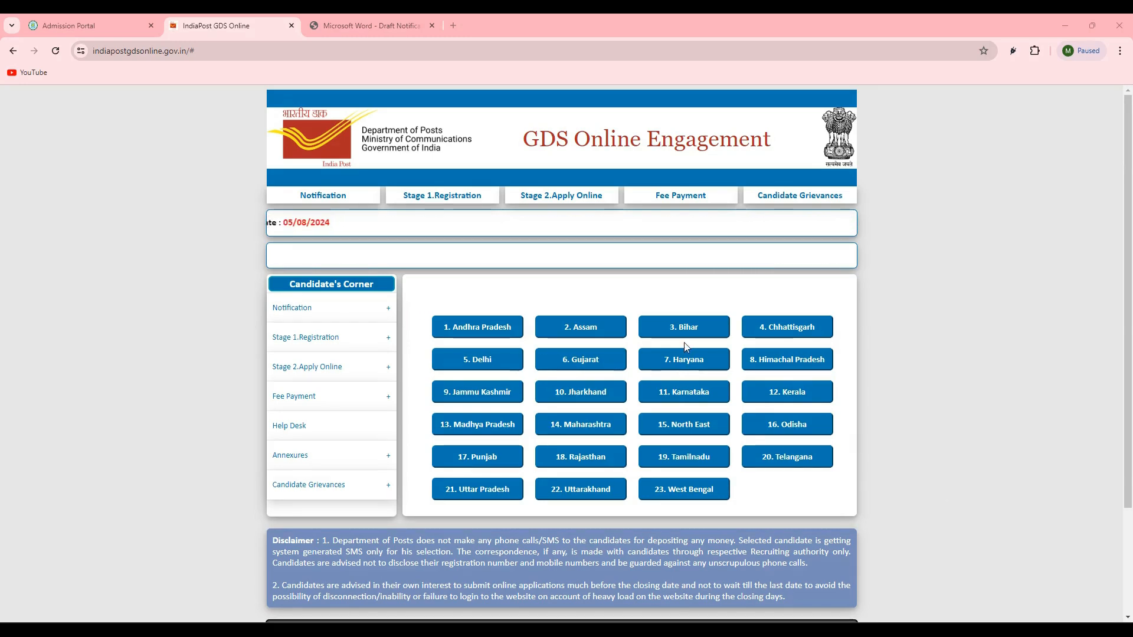
mouse_move(604, 210)
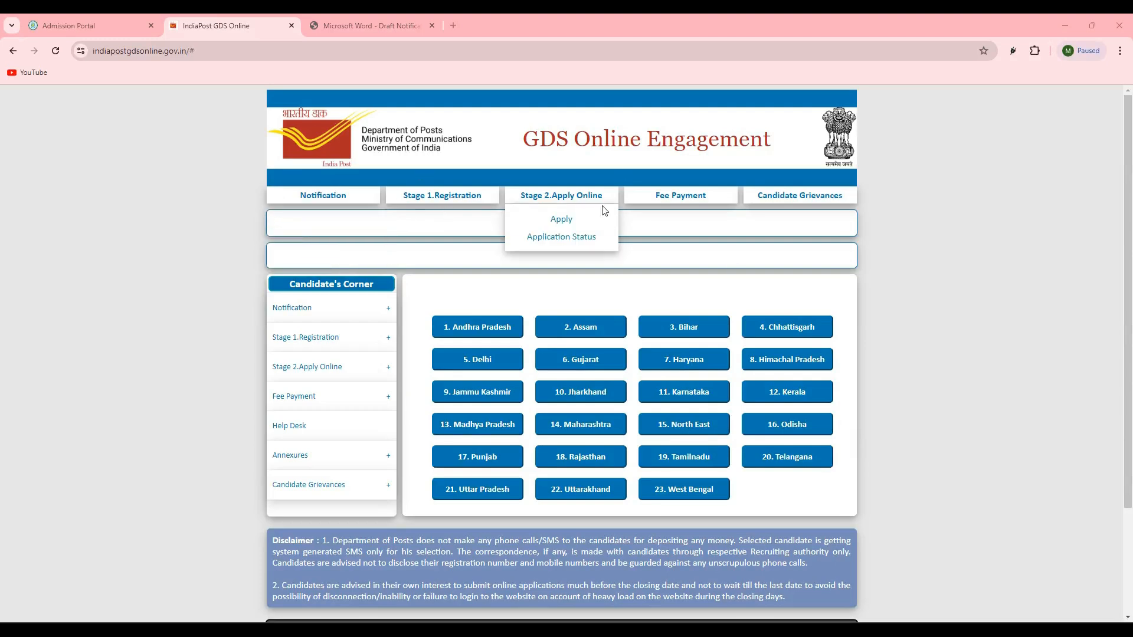
mouse_move(312, 345)
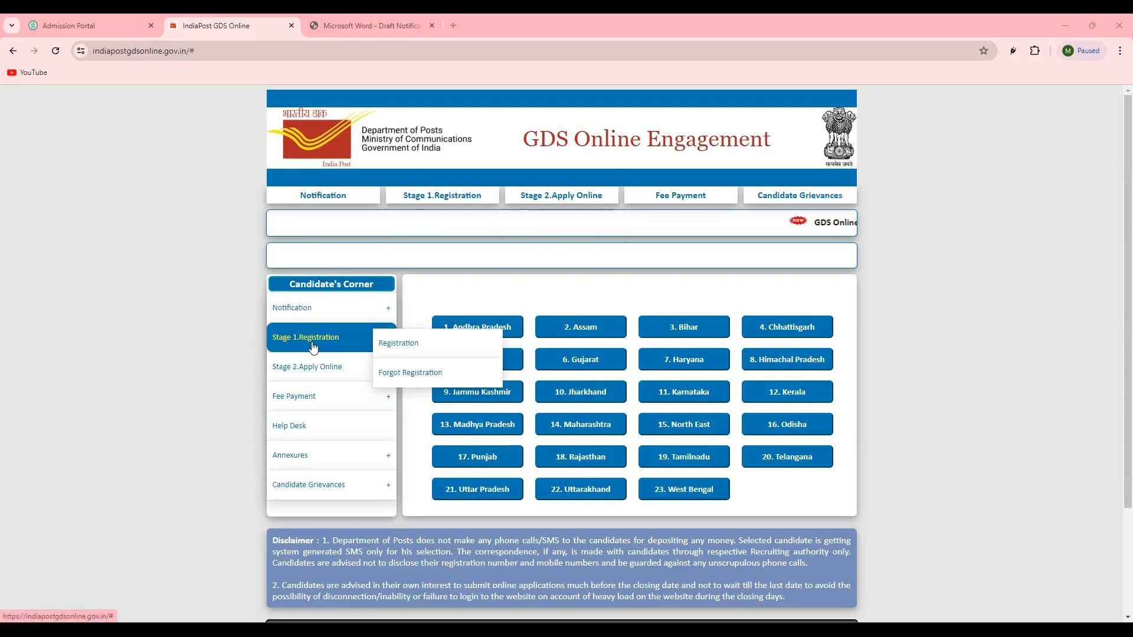
left_click(401, 348)
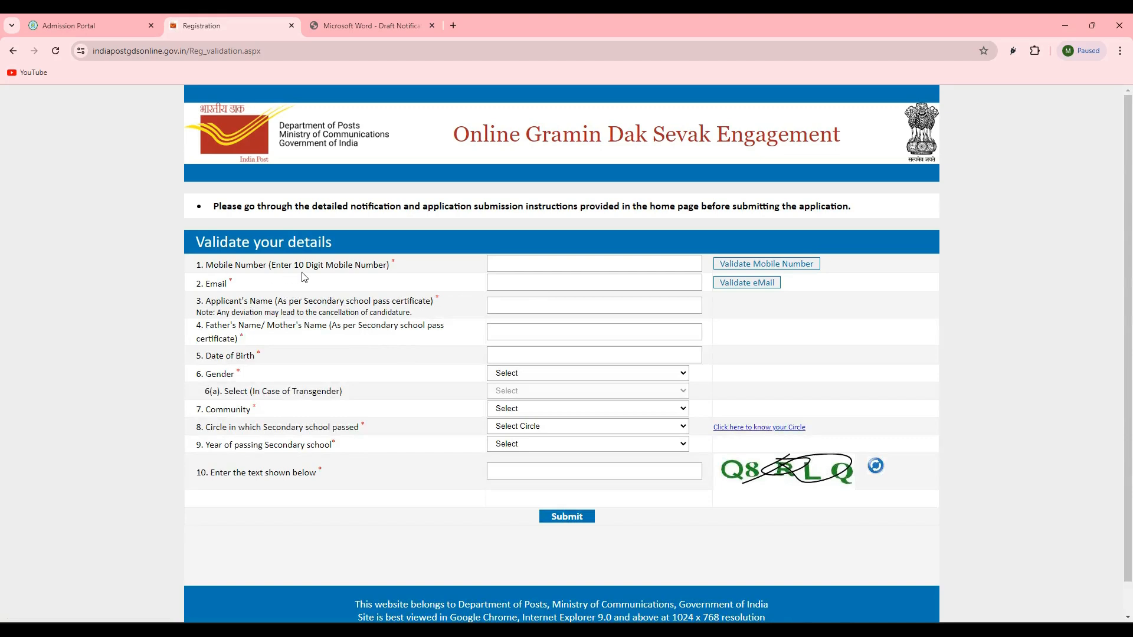
- Examine the mobile number, email, applicant's name, parent's name and date of birth fields in the validation form
left_click(533, 271)
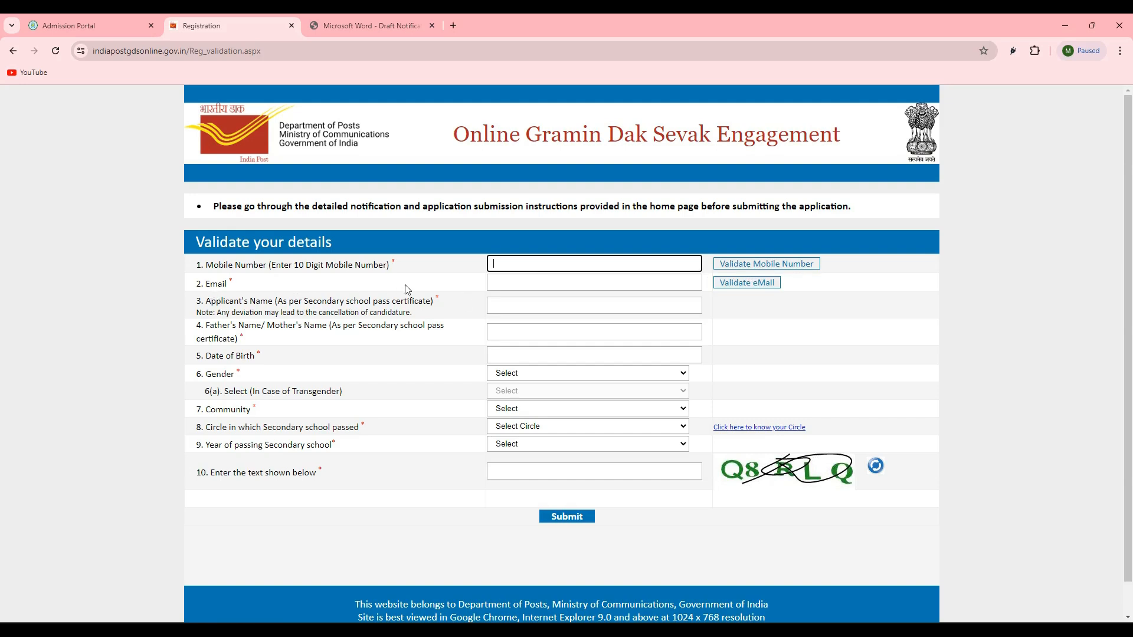
left_click(502, 283)
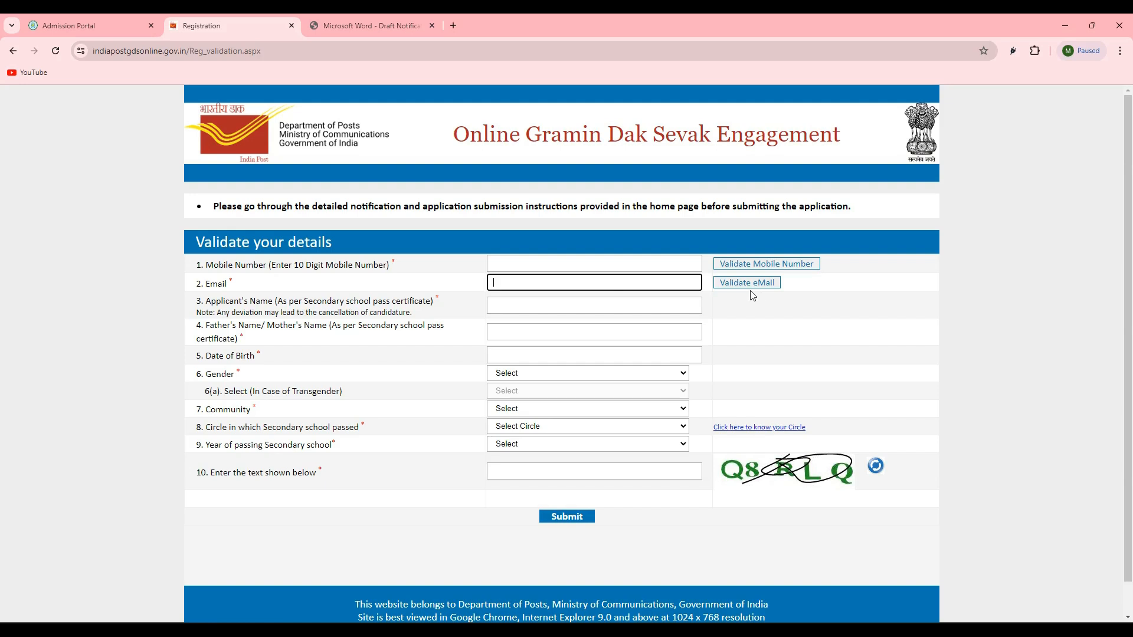
left_click_drag(216, 303, 255, 303)
left_click(323, 314)
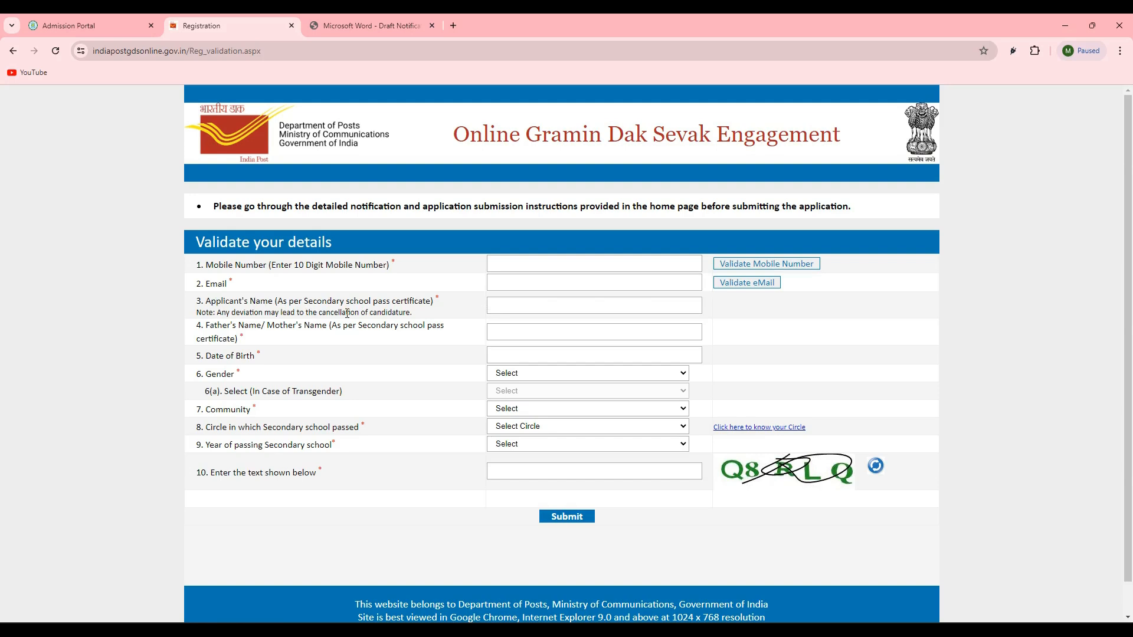
left_click(518, 306)
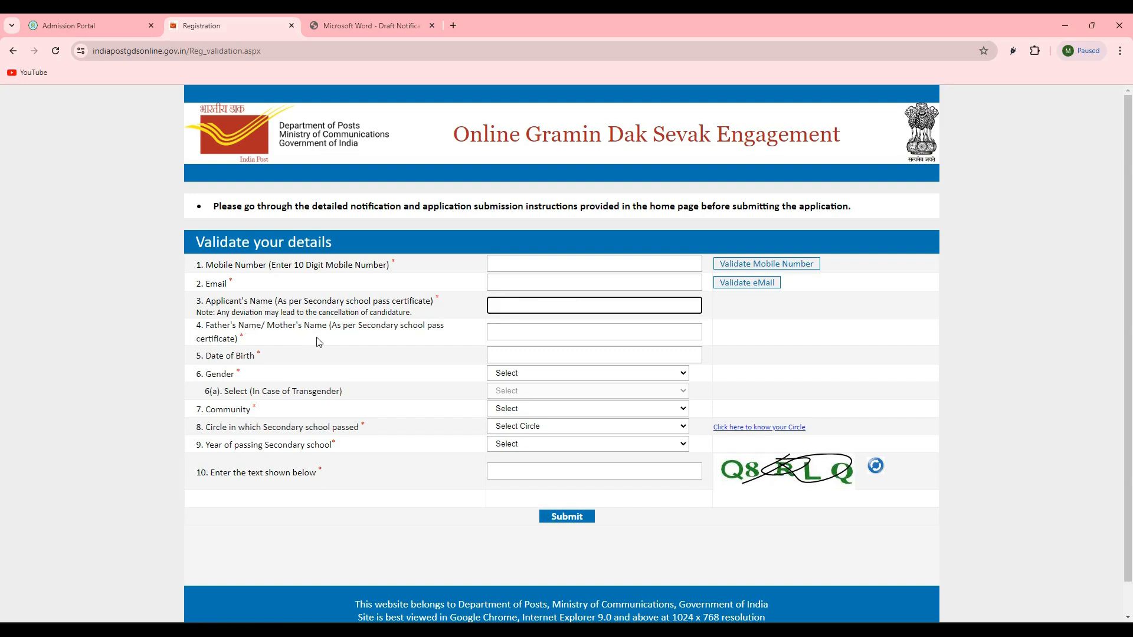
left_click(510, 338)
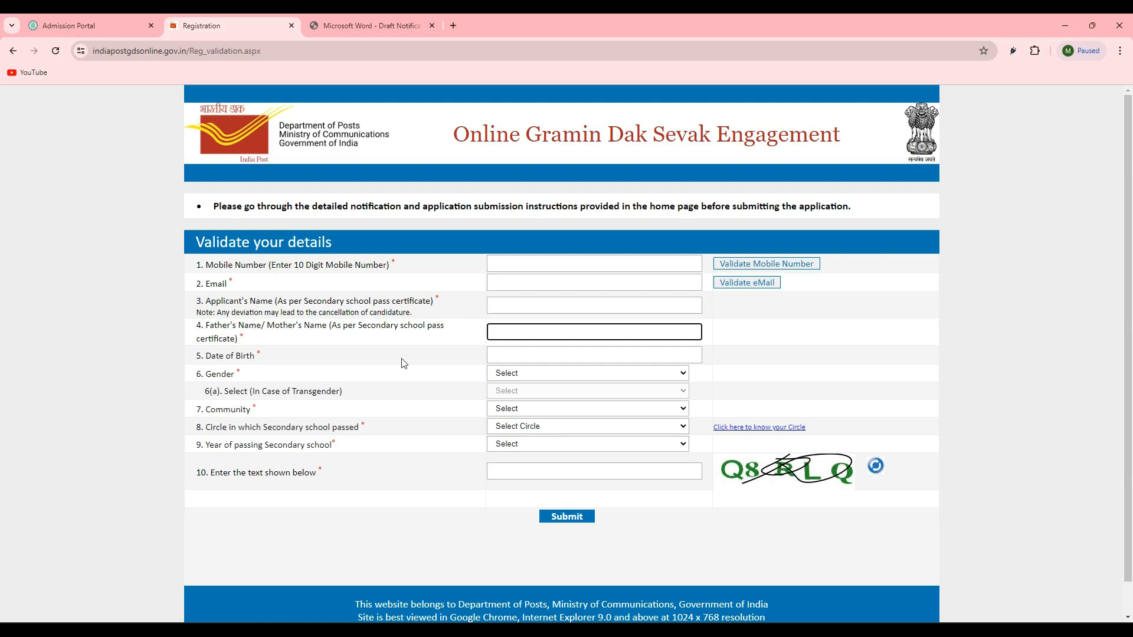
left_click_drag(208, 357, 259, 357)
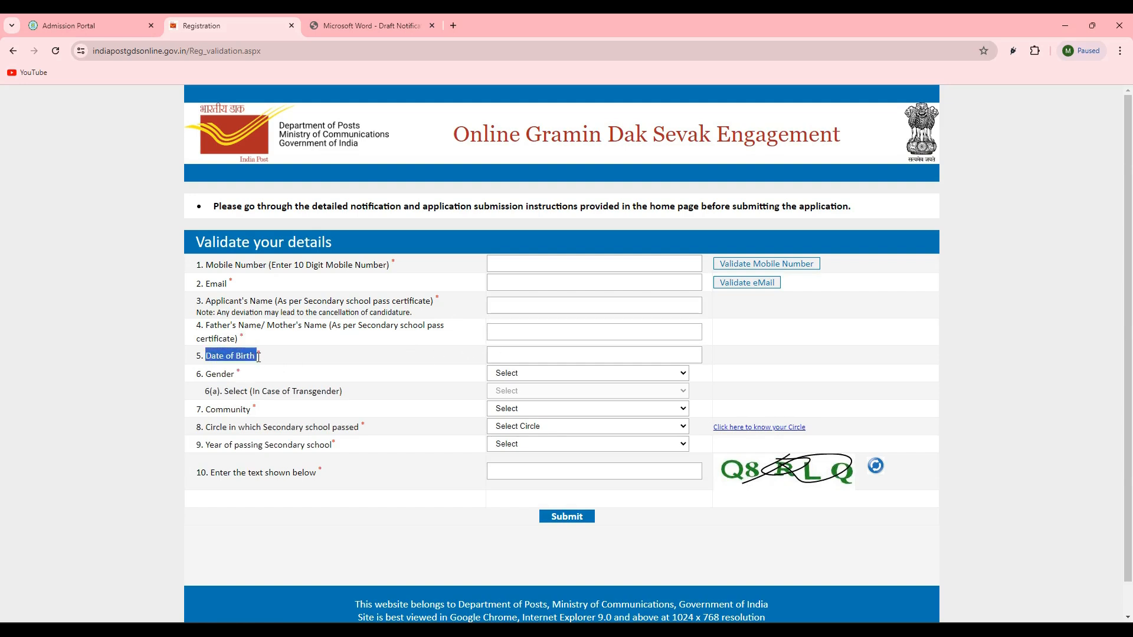
left_click(562, 354)
left_click(249, 380)
- Set the applicant's gender to Male and the community to SC
left_click(523, 382)
left_click(538, 398)
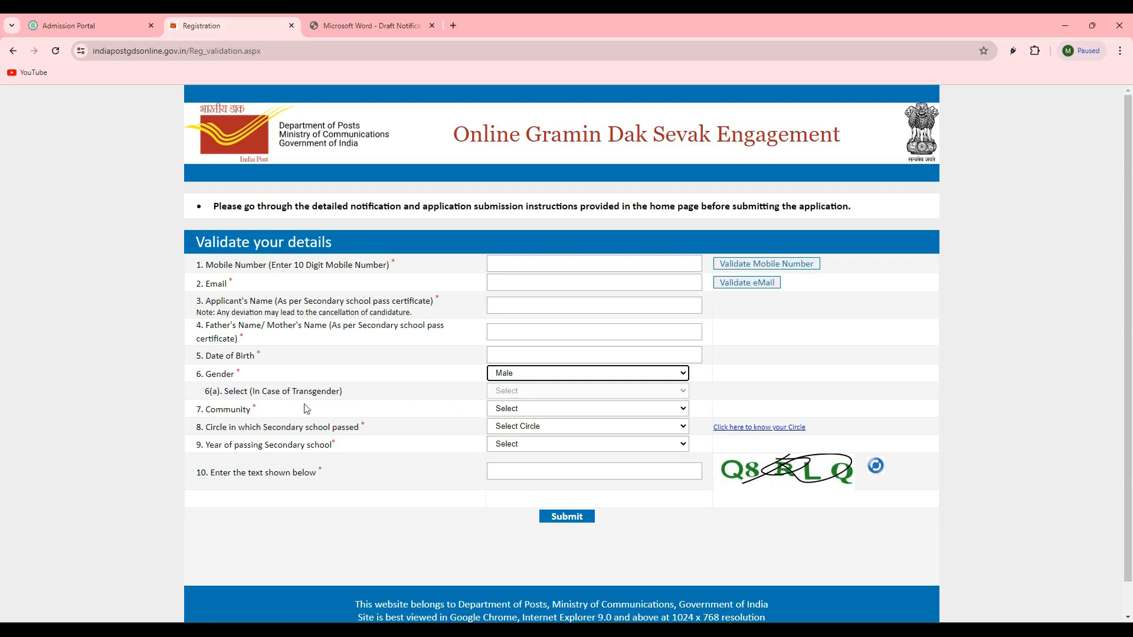
left_click(506, 413)
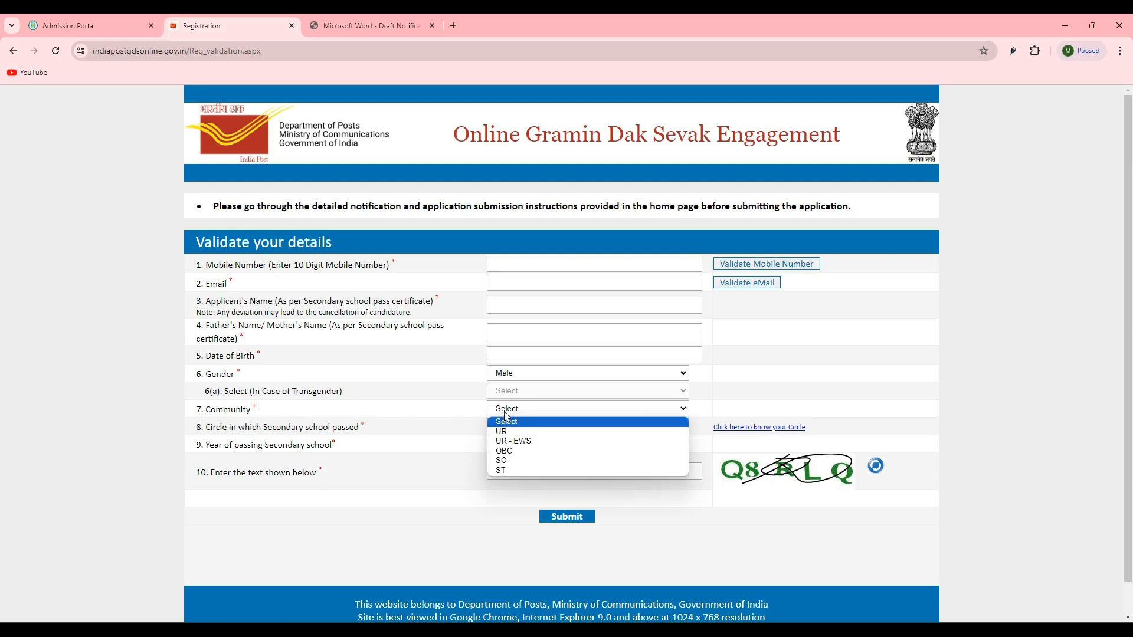
left_click(509, 461)
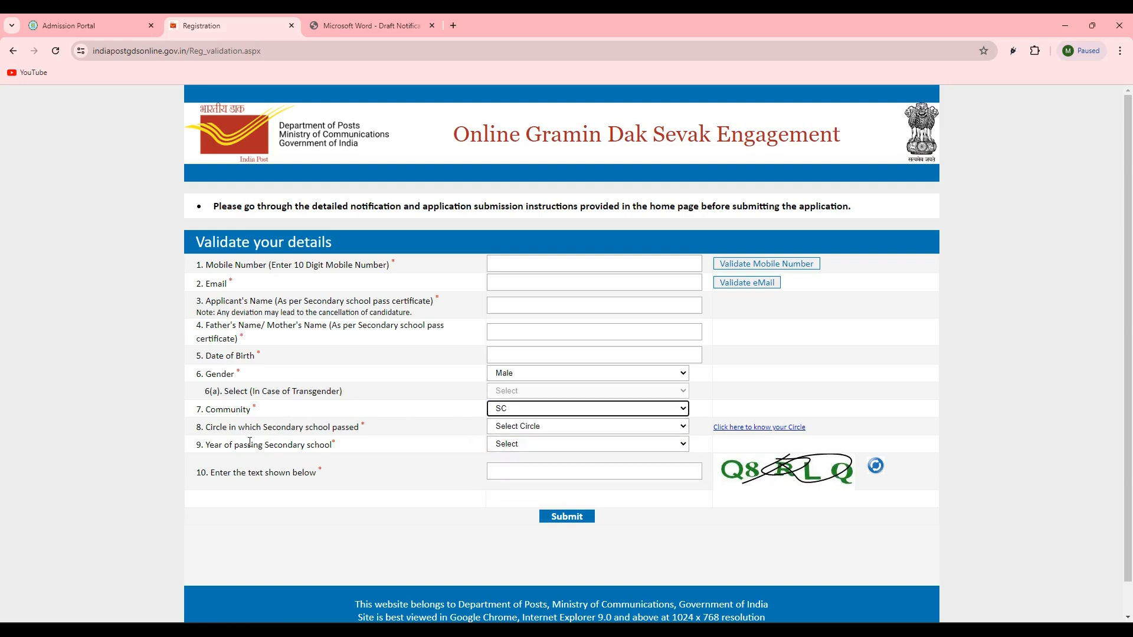
- Choose West Bengal as the circle in which secondary school was passed
left_click(539, 426)
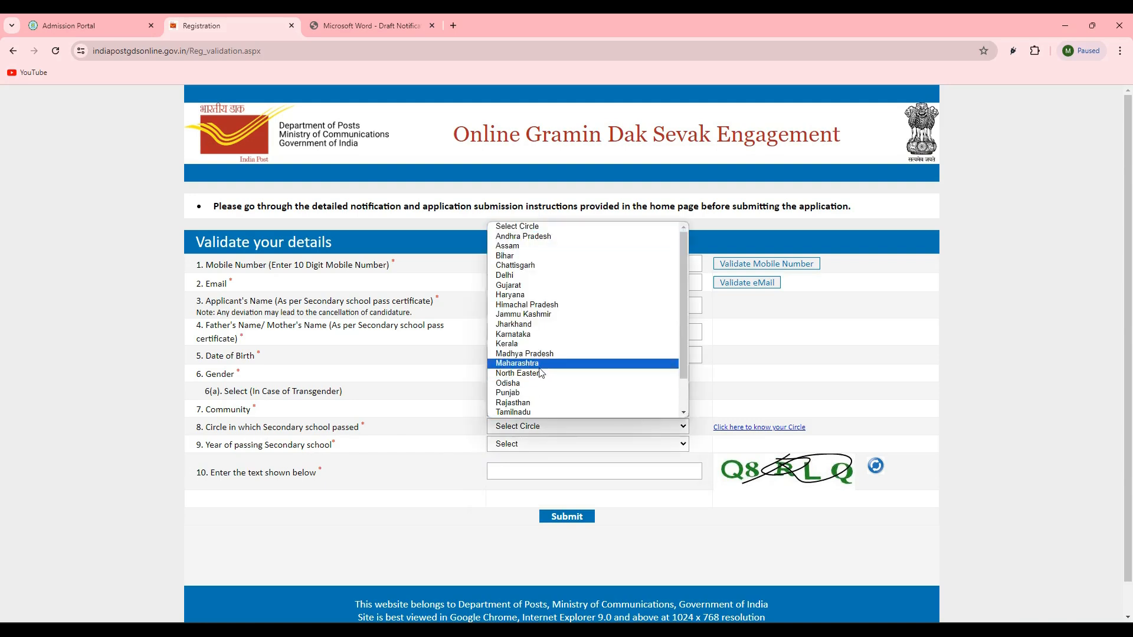
scroll(540, 372, "down", 1)
left_click(555, 413)
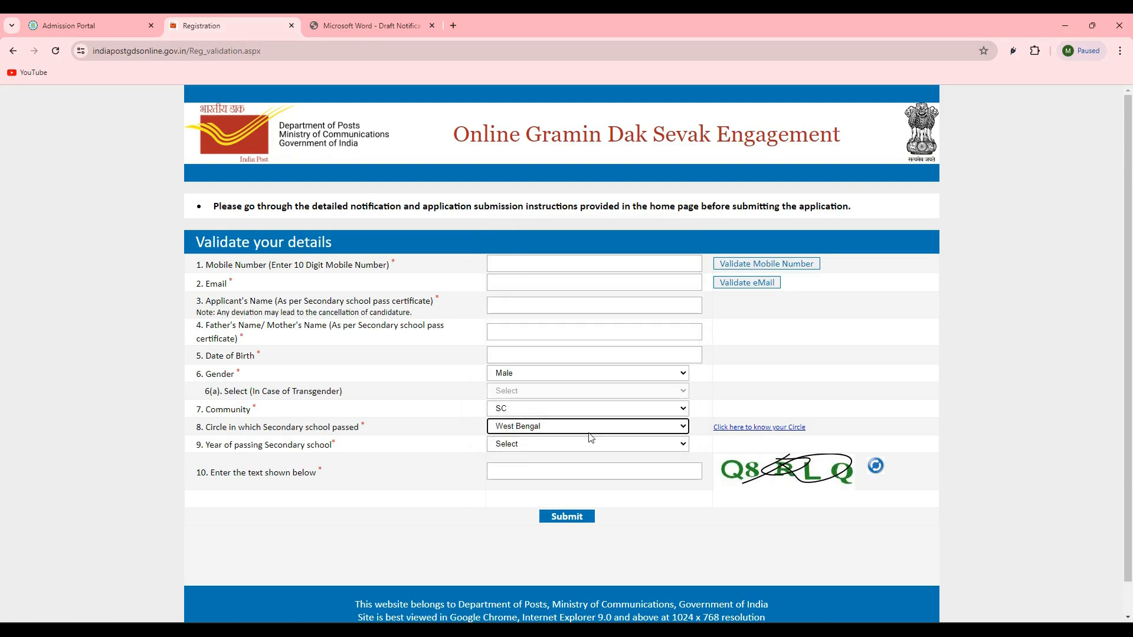
- Look through the available years of passing secondary school and go to the captcha text field
scroll(413, 469, "down", 1)
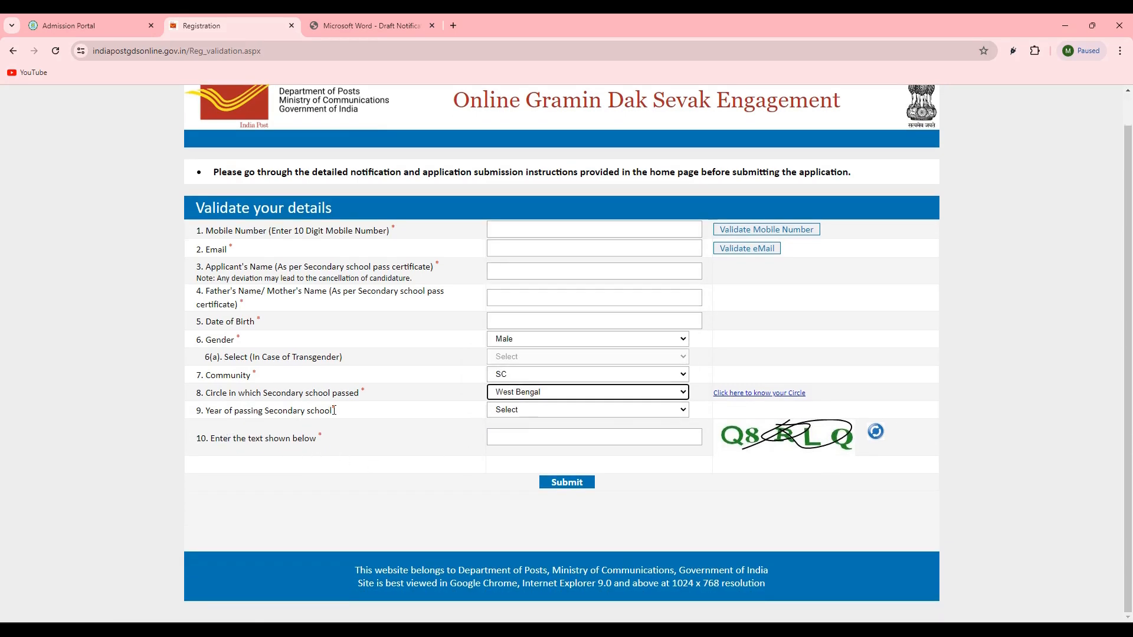
left_click(505, 411)
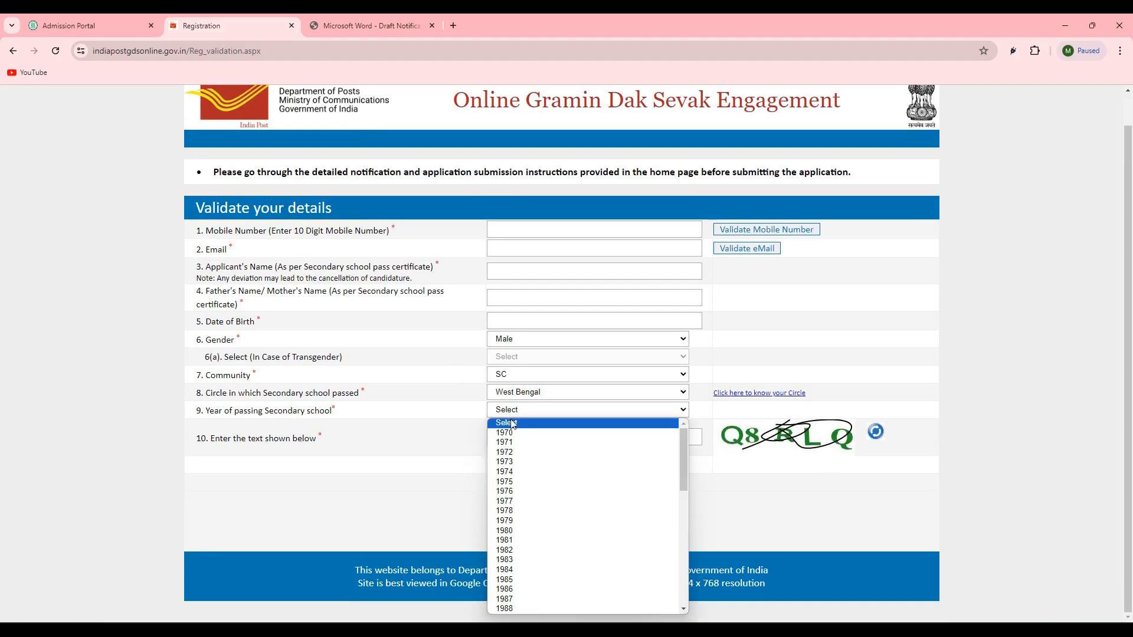
scroll(513, 490, "down", 10)
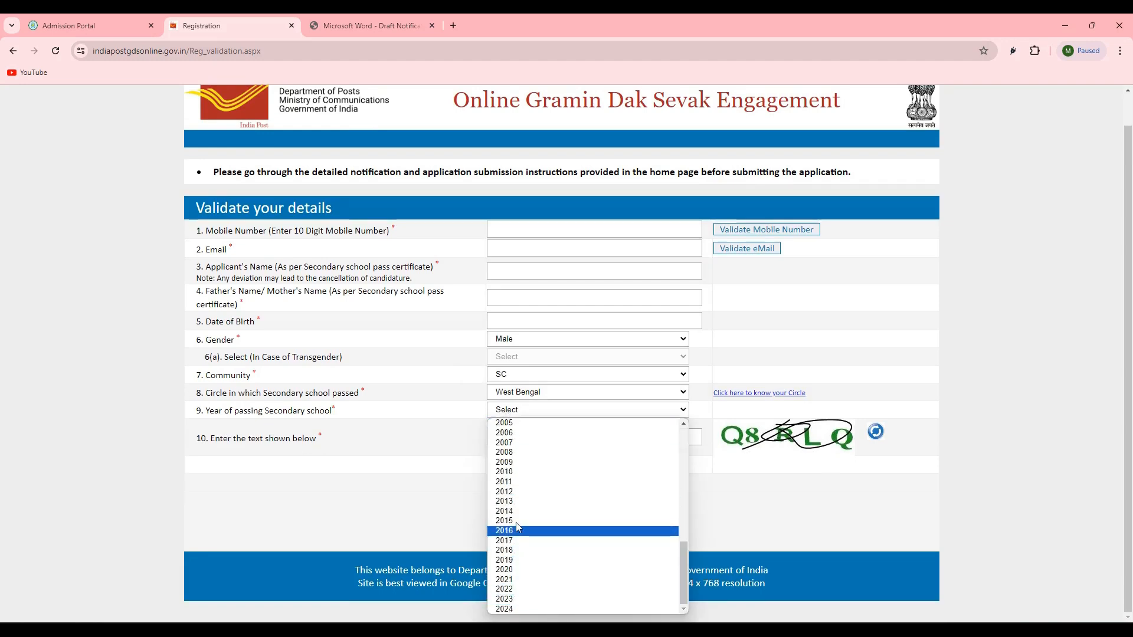
left_click(382, 449)
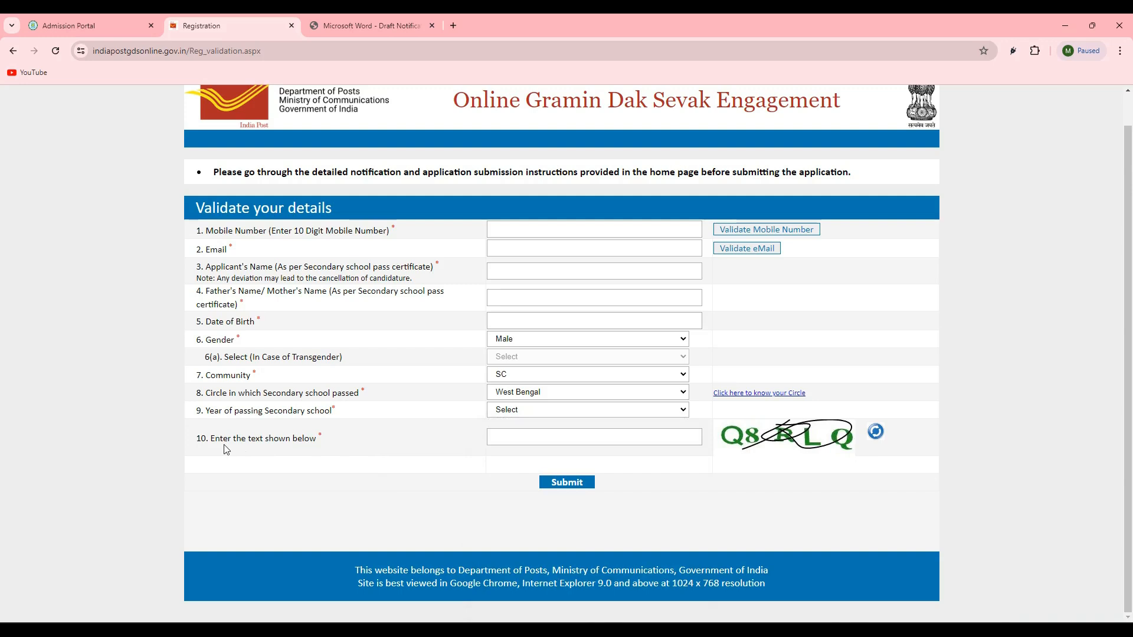
left_click(673, 438)
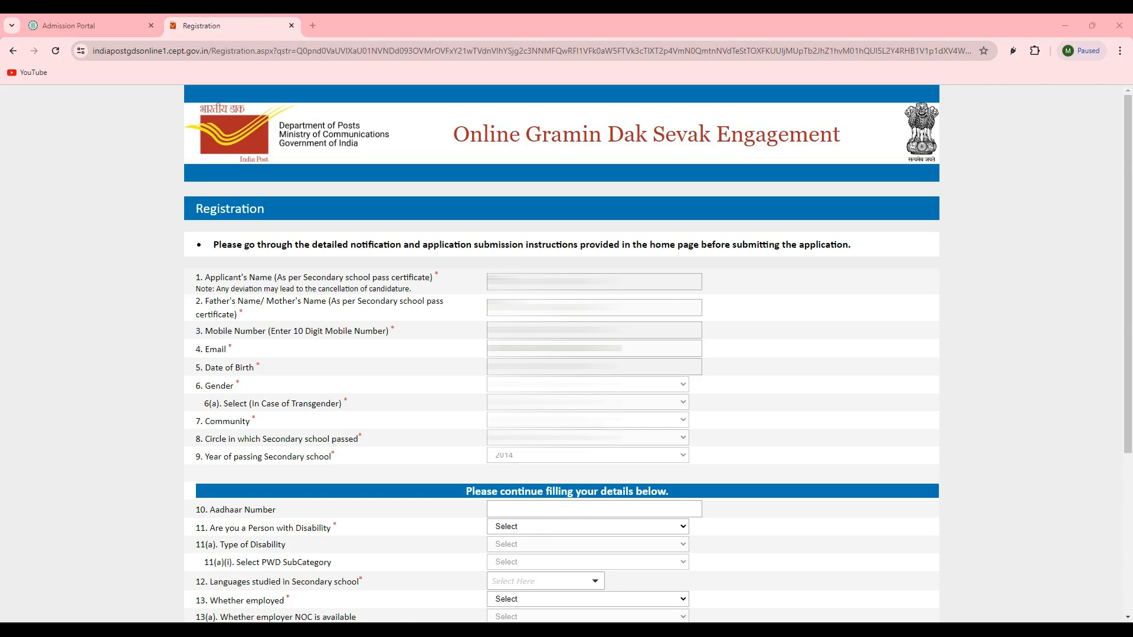
- Answer No to the Person with Disability question in the remaining registration details
scroll(588, 326, "down", 4)
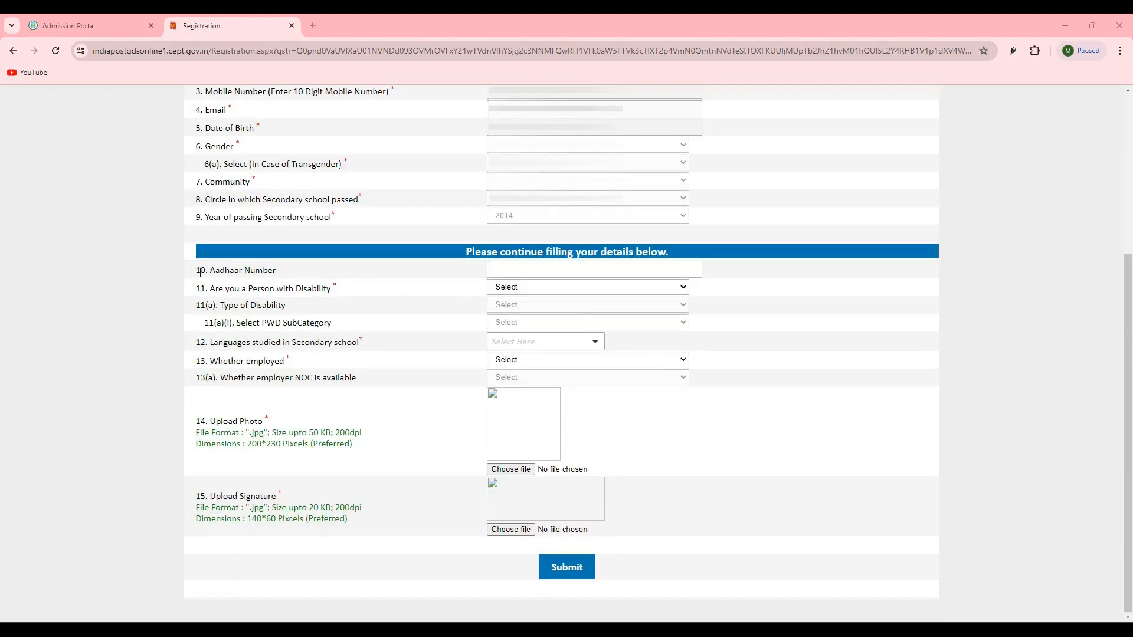
left_click(507, 273)
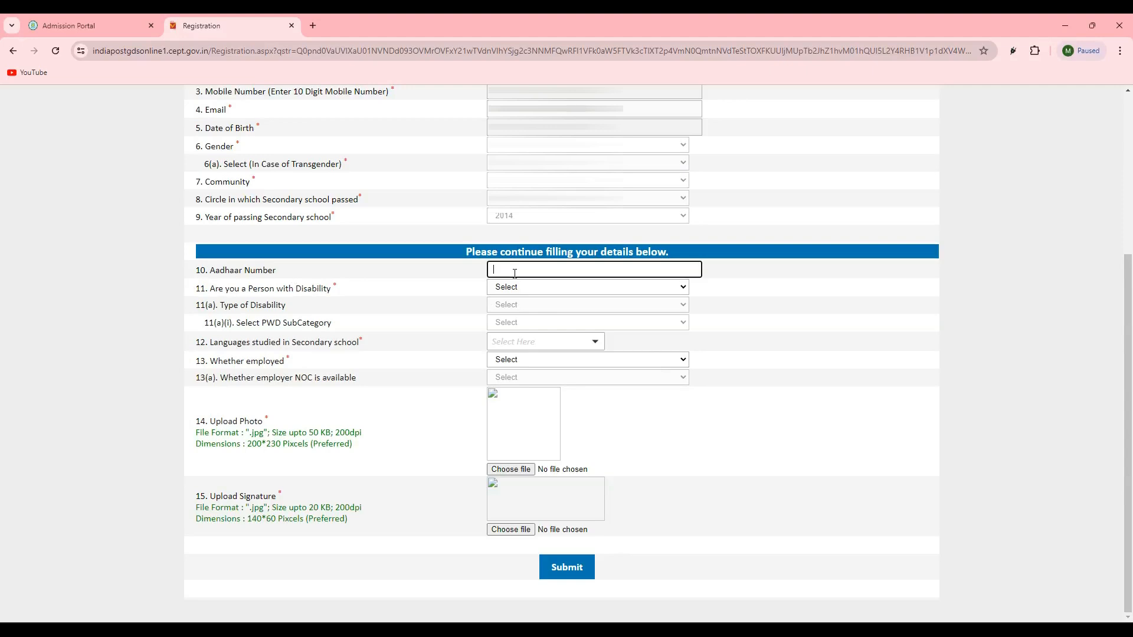
left_click(212, 301)
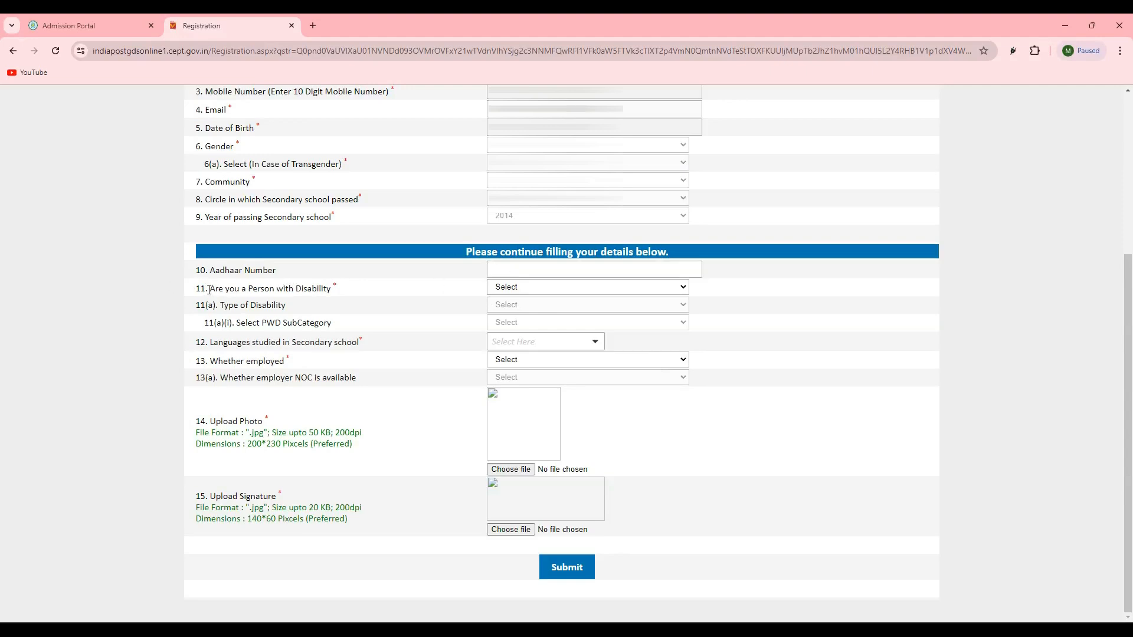
left_click_drag(210, 289, 276, 289)
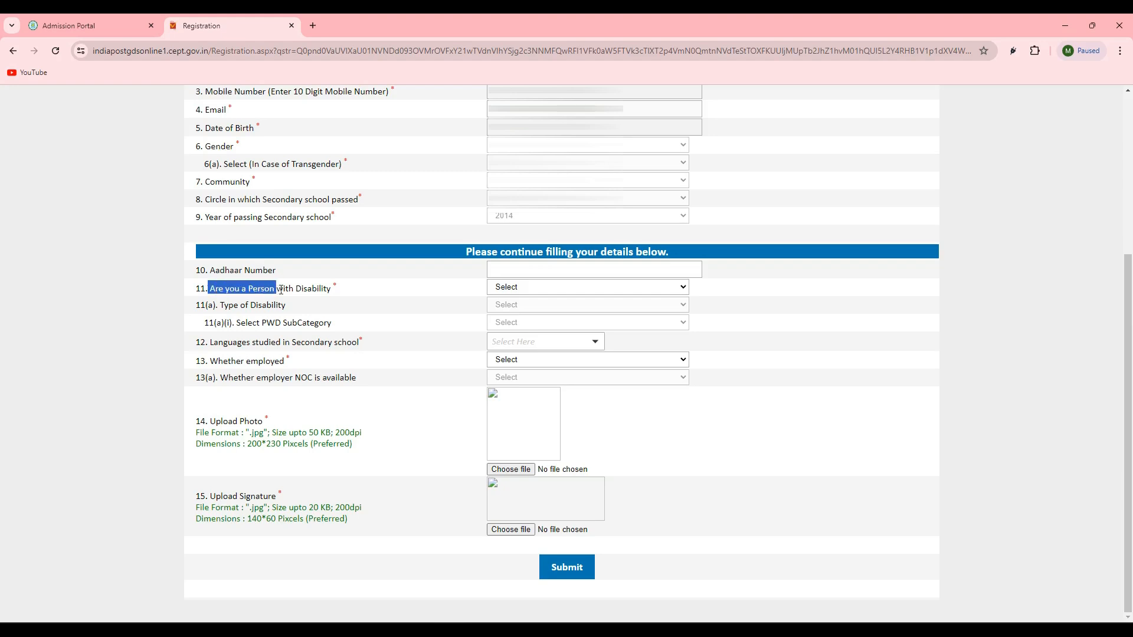
left_click(502, 288)
left_click(503, 320)
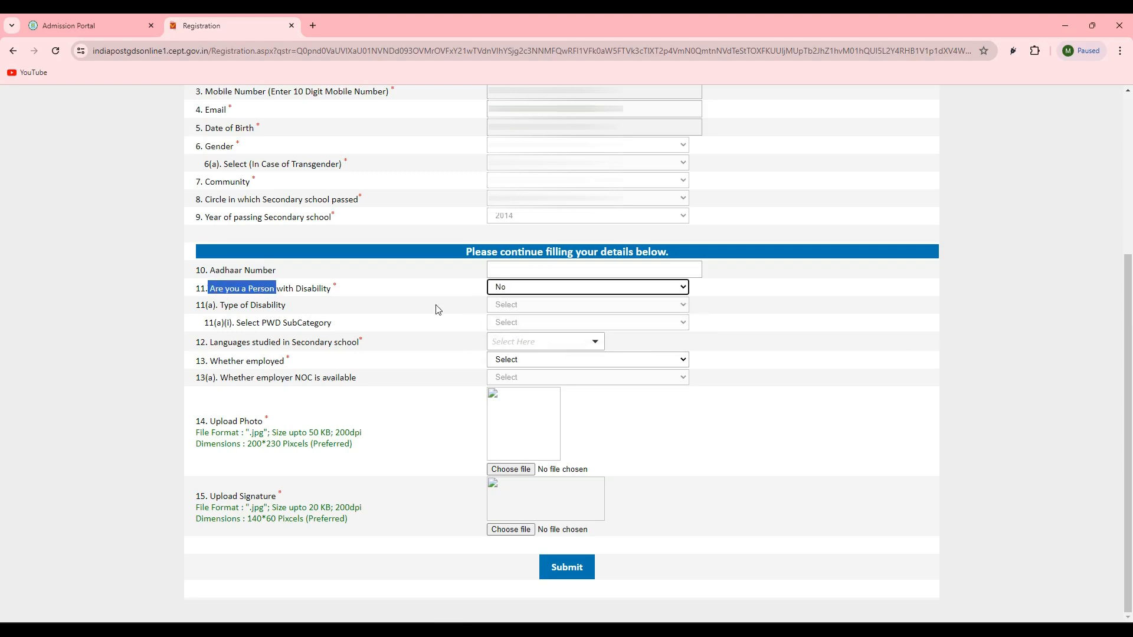
left_click(345, 309)
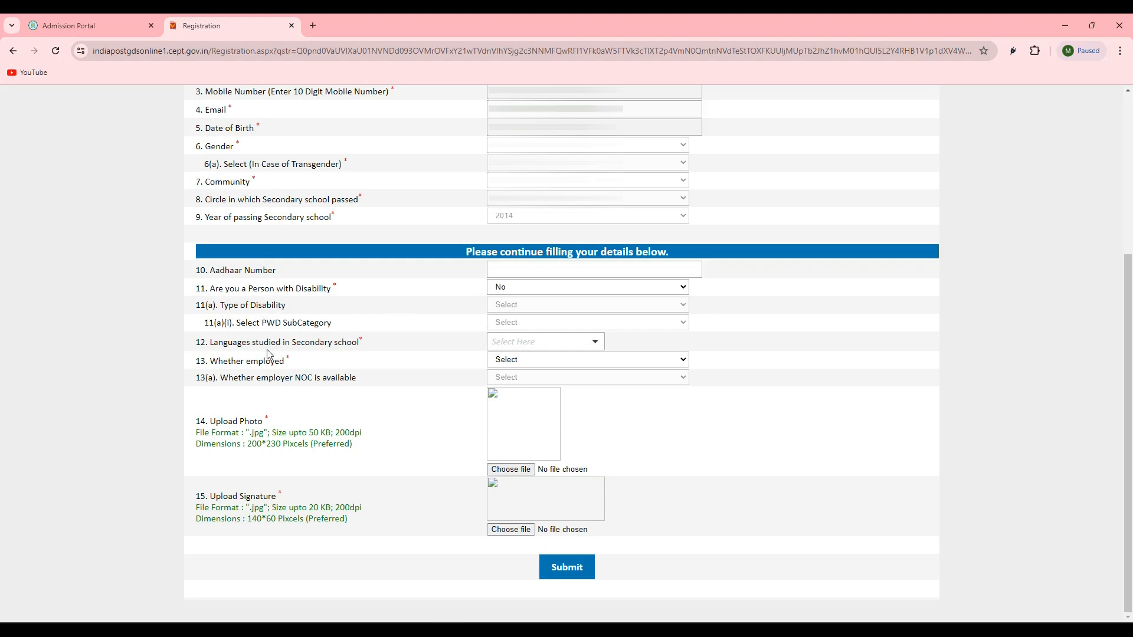
- Select Bengali as the language studied in secondary school
left_click_drag(213, 345, 304, 344)
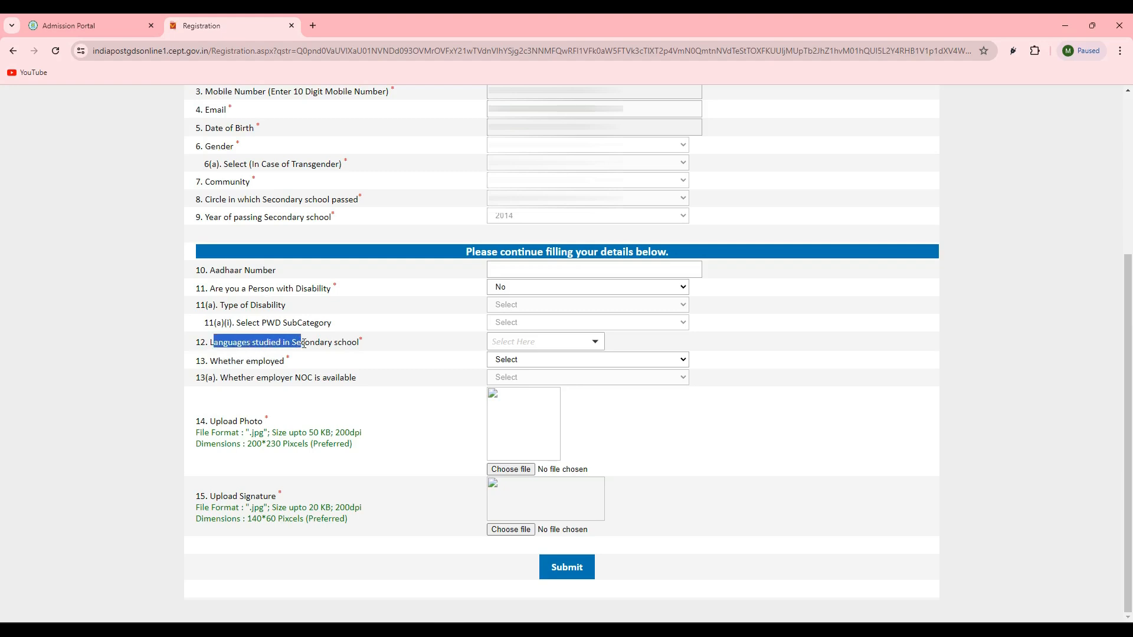
left_click(345, 367)
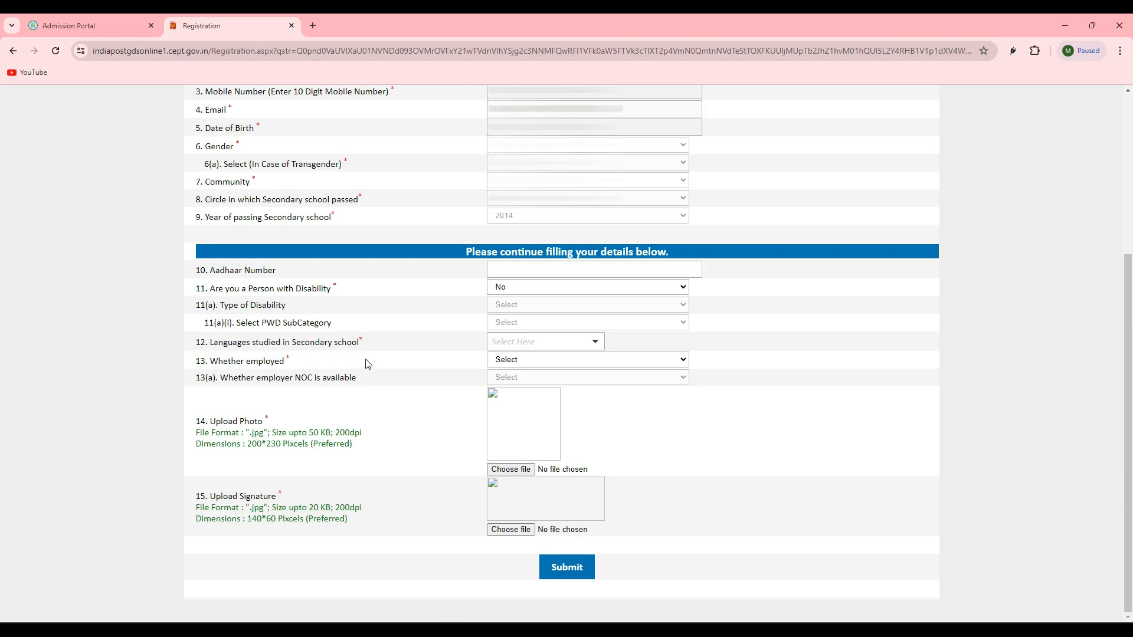
left_click(493, 345)
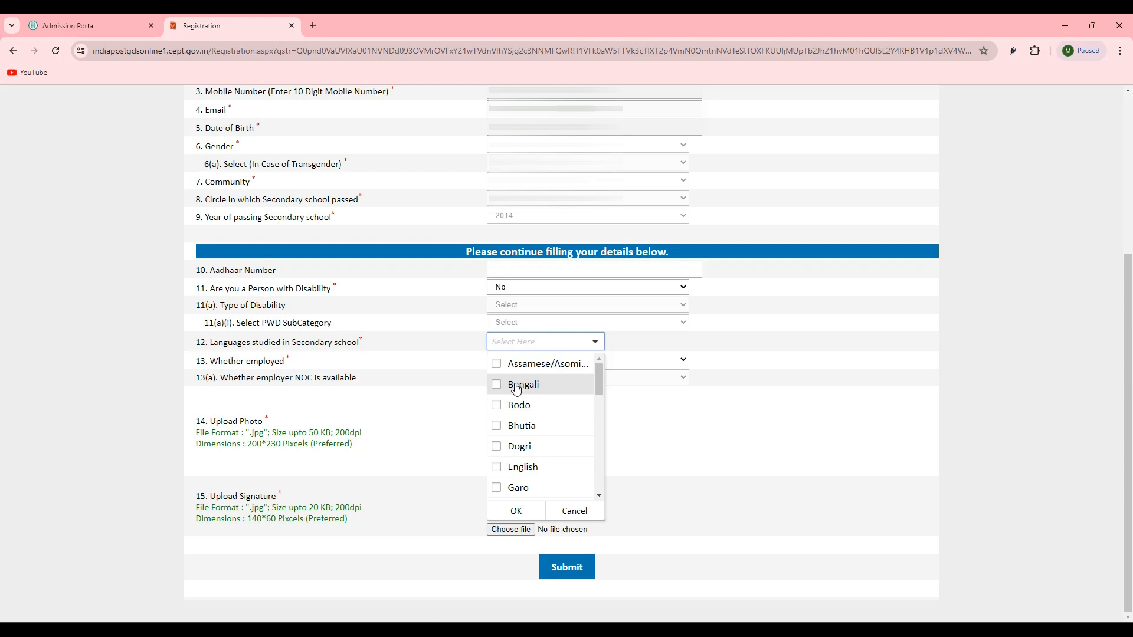
left_click(517, 386)
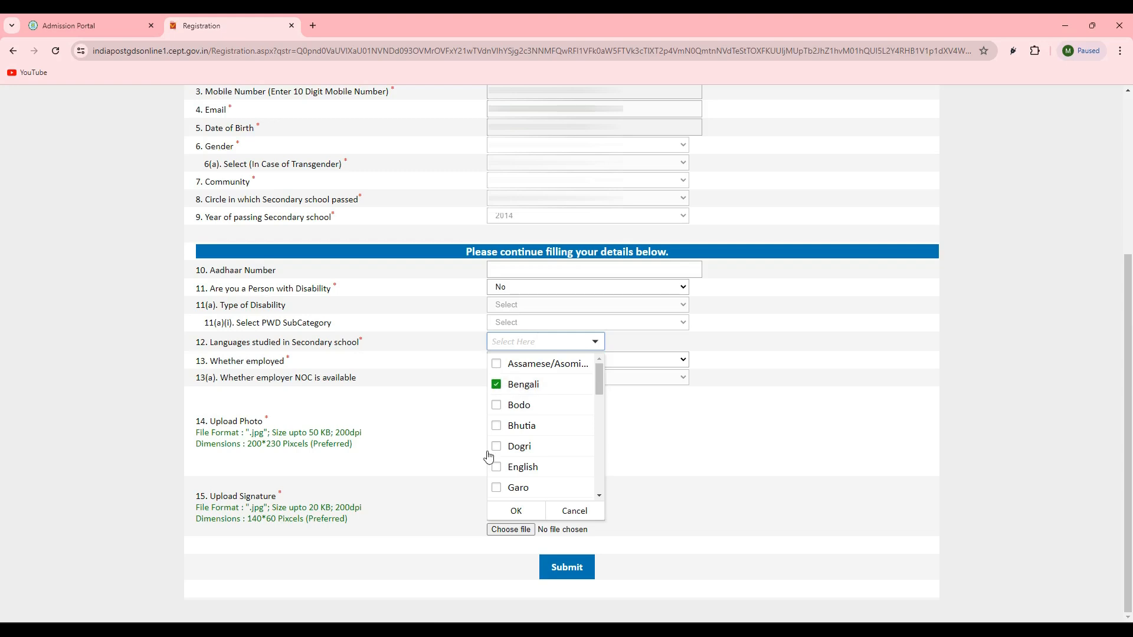
left_click(516, 511)
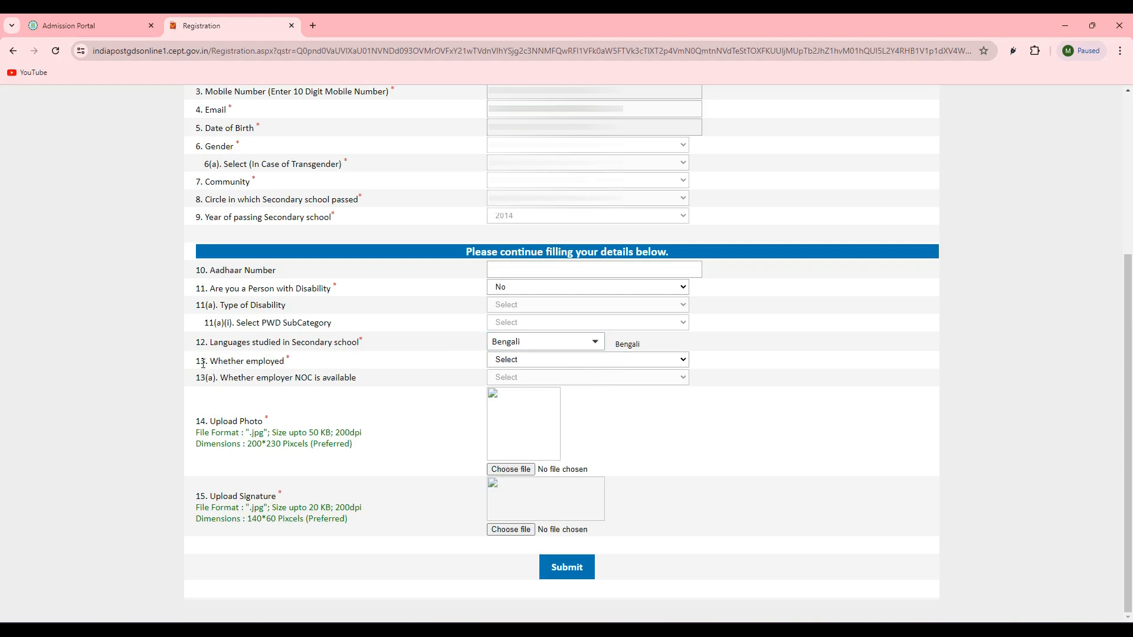
- Answer No to the employment question and submit the registration form to bring up its details for review
left_click(525, 361)
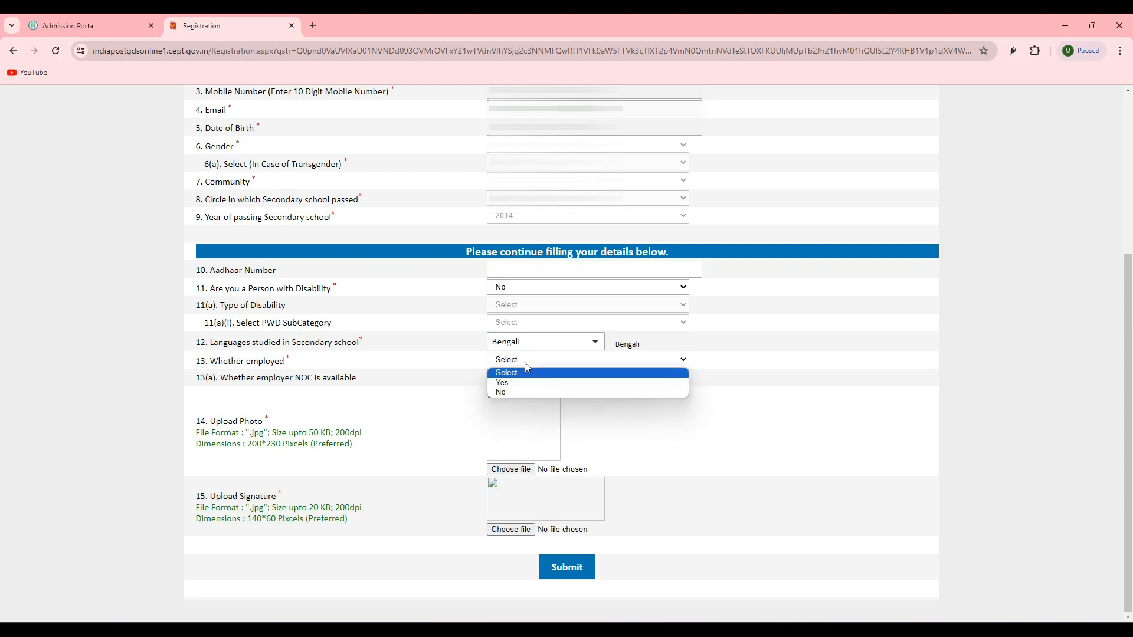
left_click(511, 393)
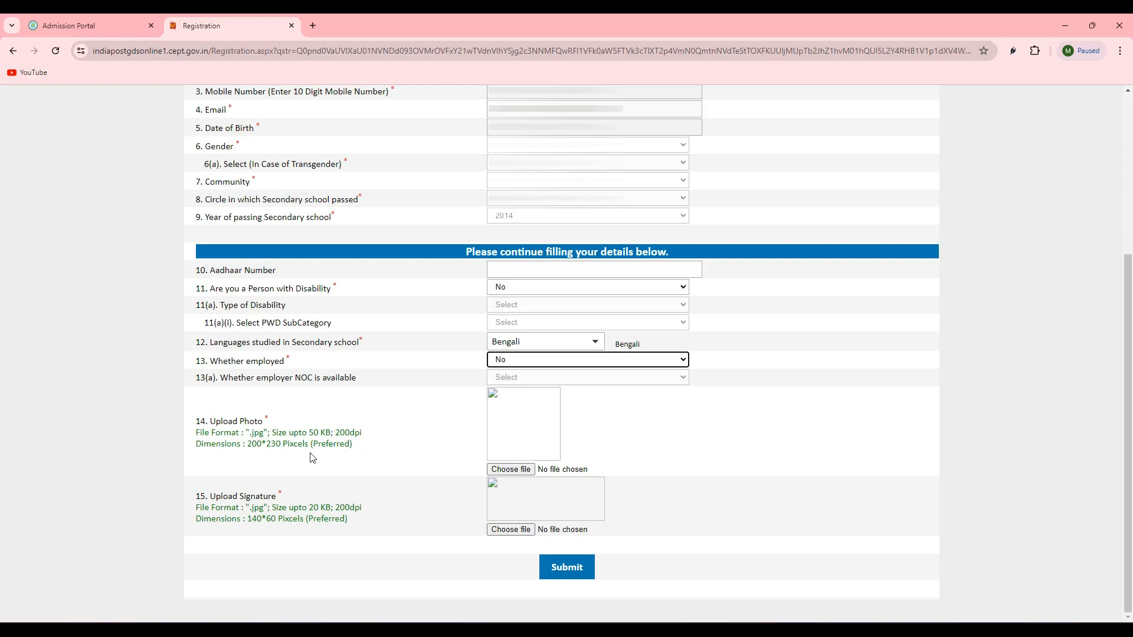
left_click(259, 459)
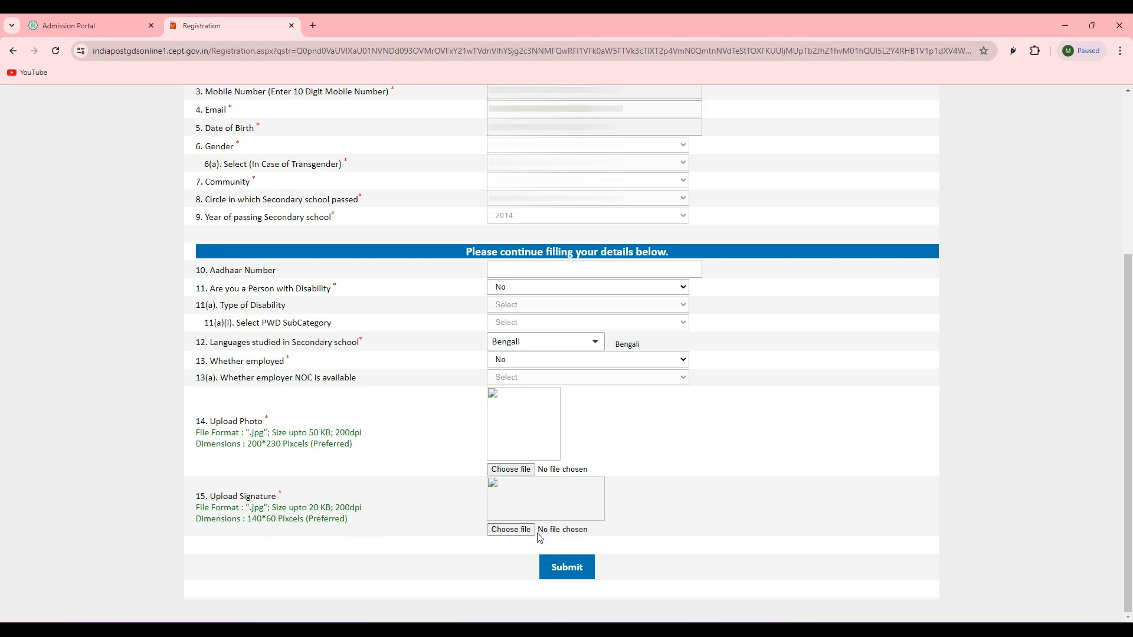
left_click(567, 580)
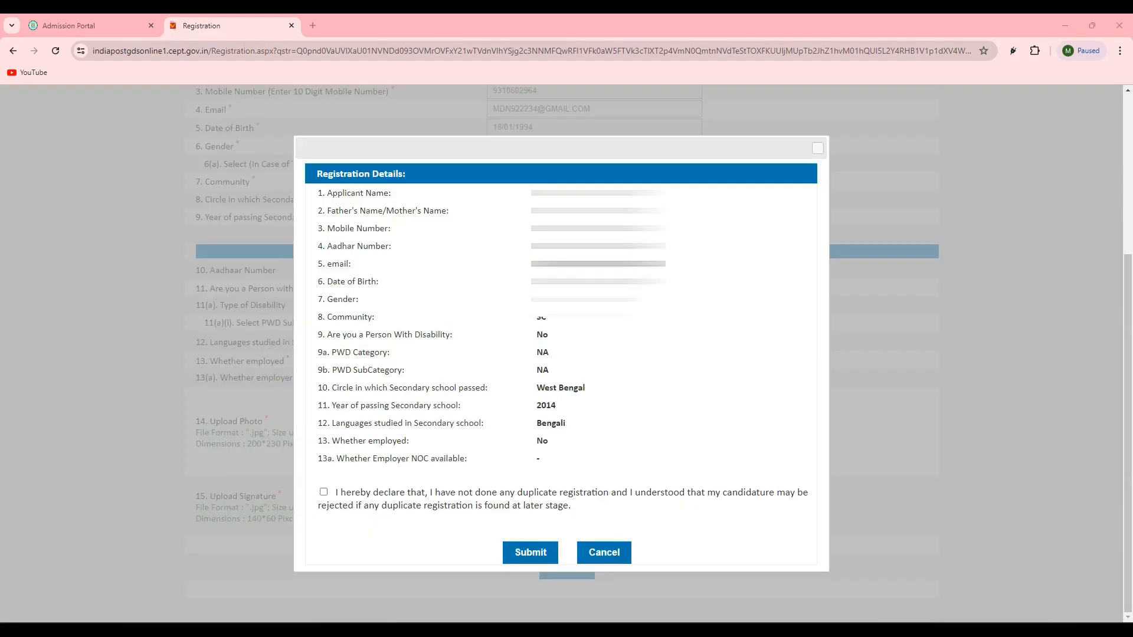
- Accept the declaration about no duplicate registration and submit the reviewed registration details
left_click(323, 492)
left_click(538, 553)
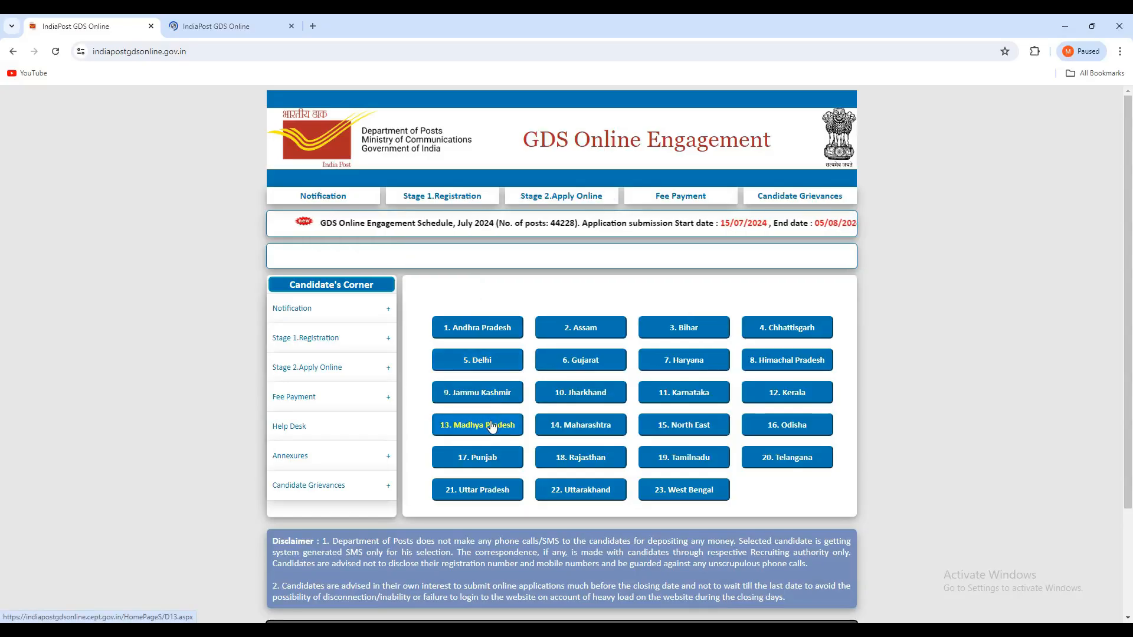
- Open the Stage 2 online application and submit its verification details with the candidate's registration number and West Bengal as the circle
mouse_move(295, 371)
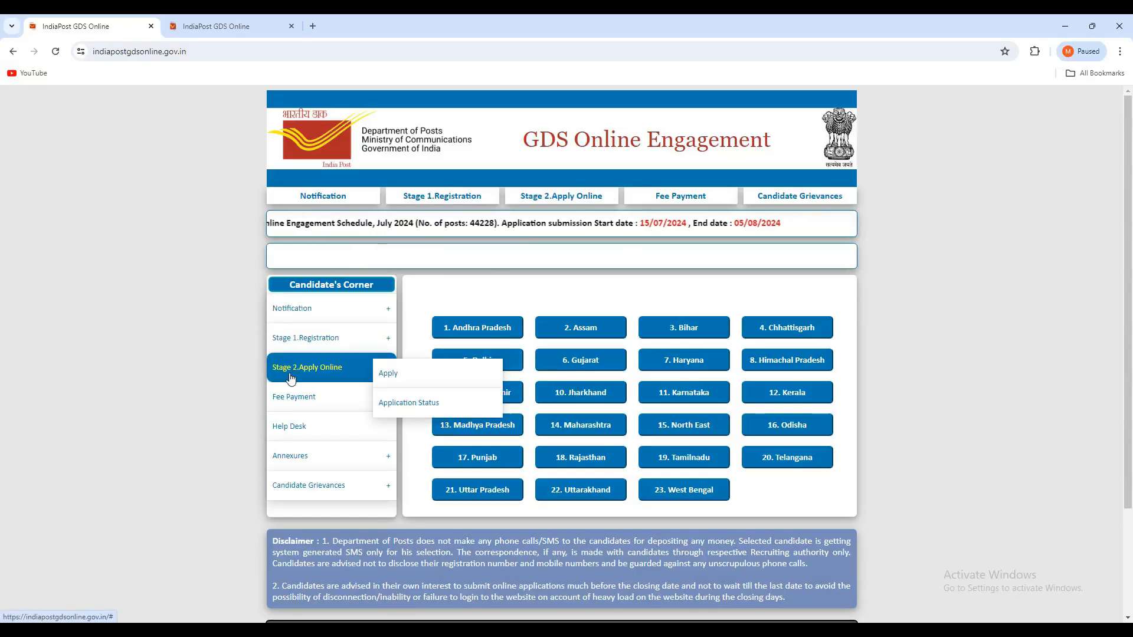
left_click(395, 378)
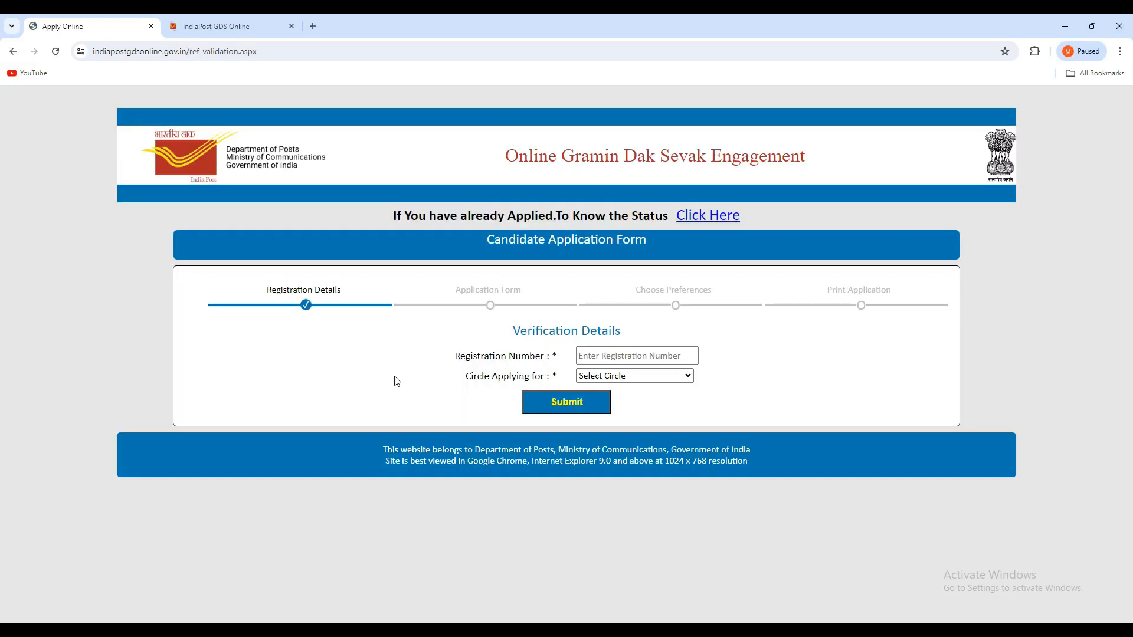
left_click(601, 357)
left_click(623, 378)
scroll(621, 387, "down", 2)
left_click(619, 375)
left_click(620, 375)
scroll(592, 495, "down", 3)
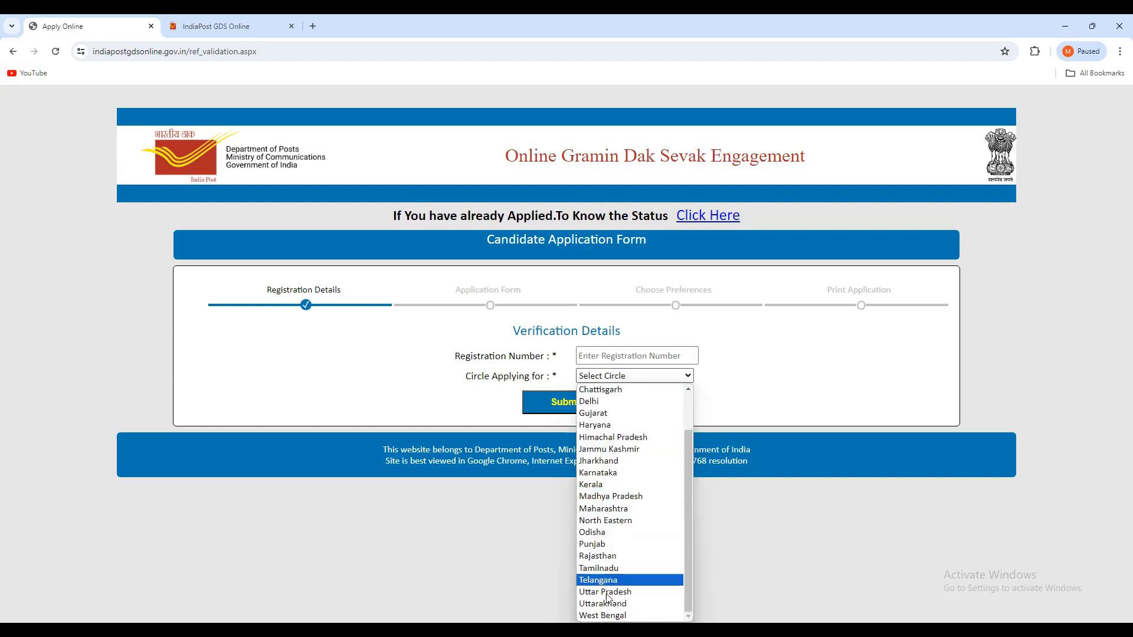
left_click(608, 615)
left_click(560, 408)
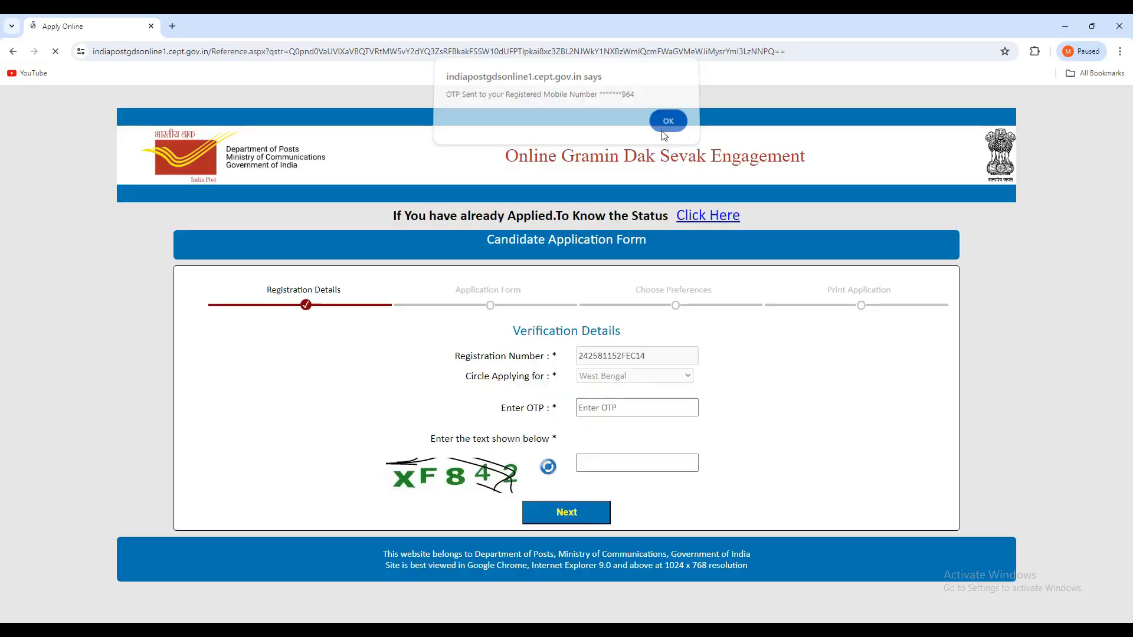
- Dismiss the OTP notice, enter the OTP and the captcha text, and continue to the application form
left_click(665, 135)
left_click(584, 405)
left_click(602, 470)
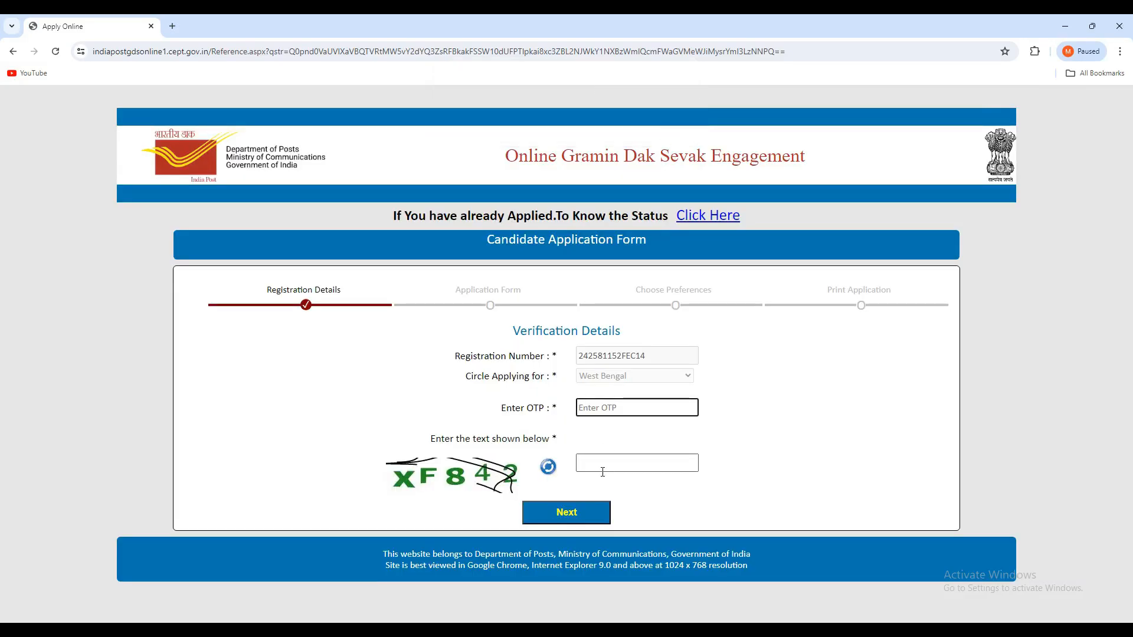
left_click(567, 517)
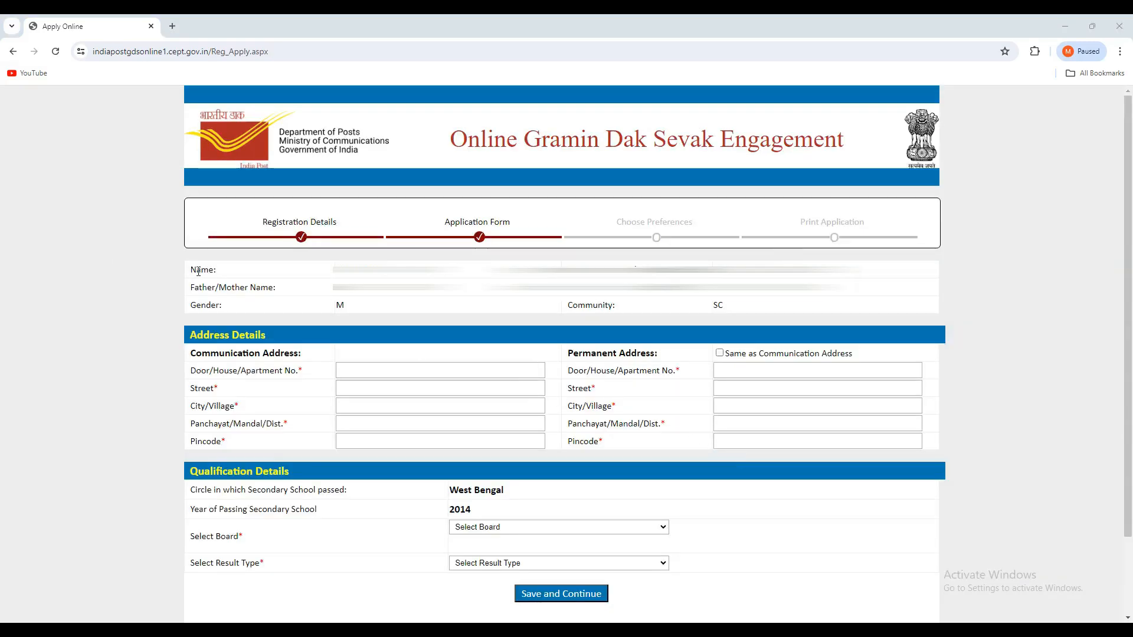
- Review the applicant's personal details, the communication and permanent address fields, and the secondary school circle and passing year
left_click_drag(215, 287, 234, 311)
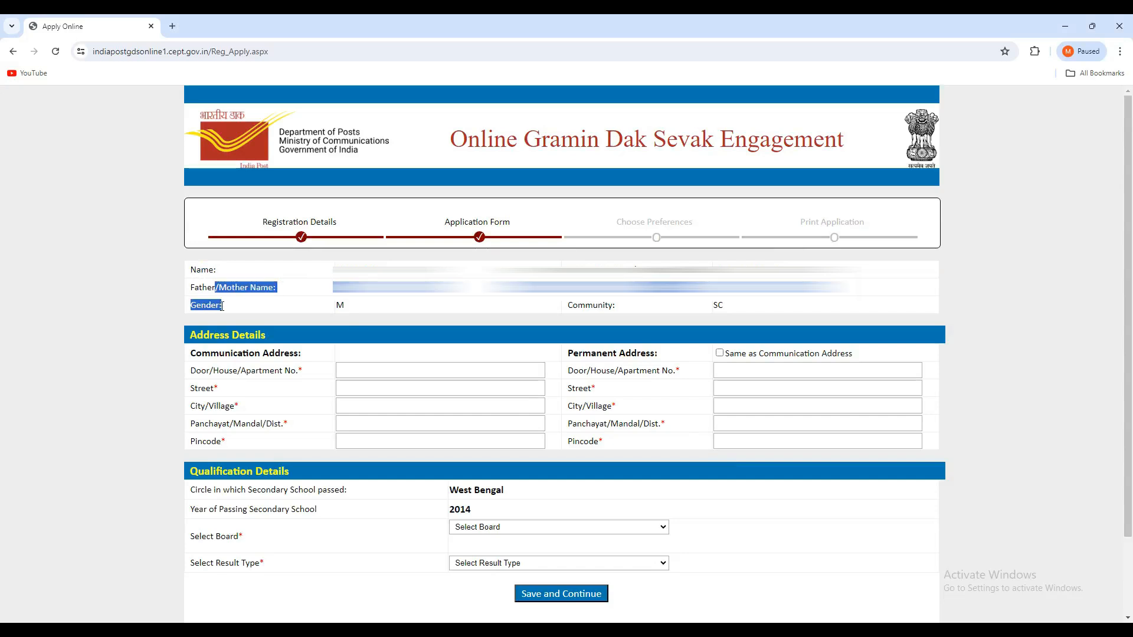
left_click(222, 306)
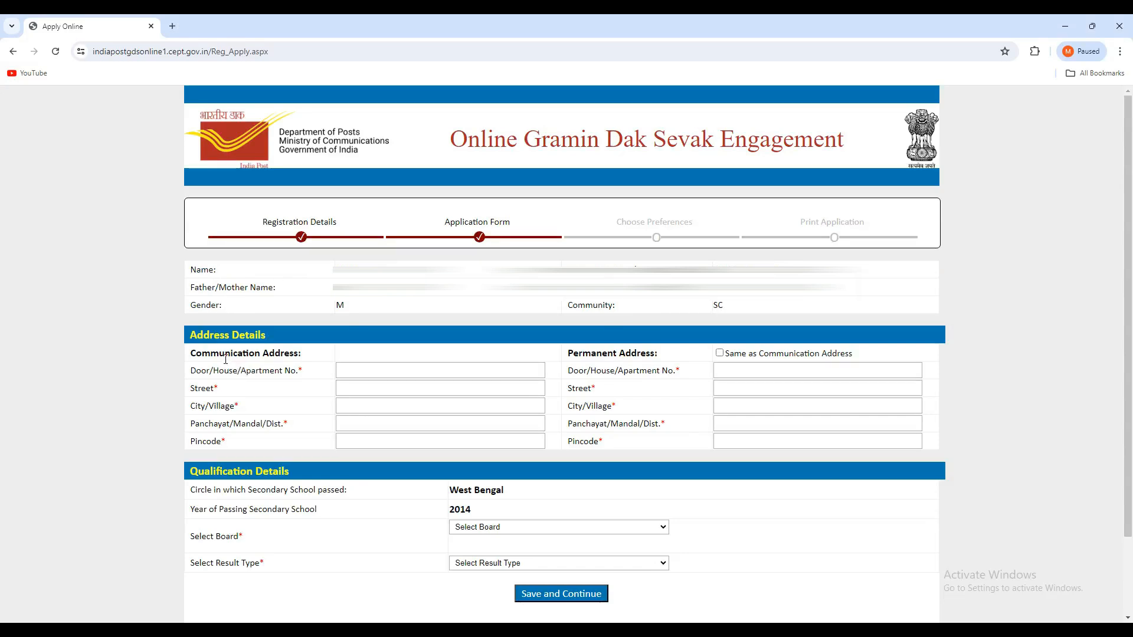
left_click(353, 373)
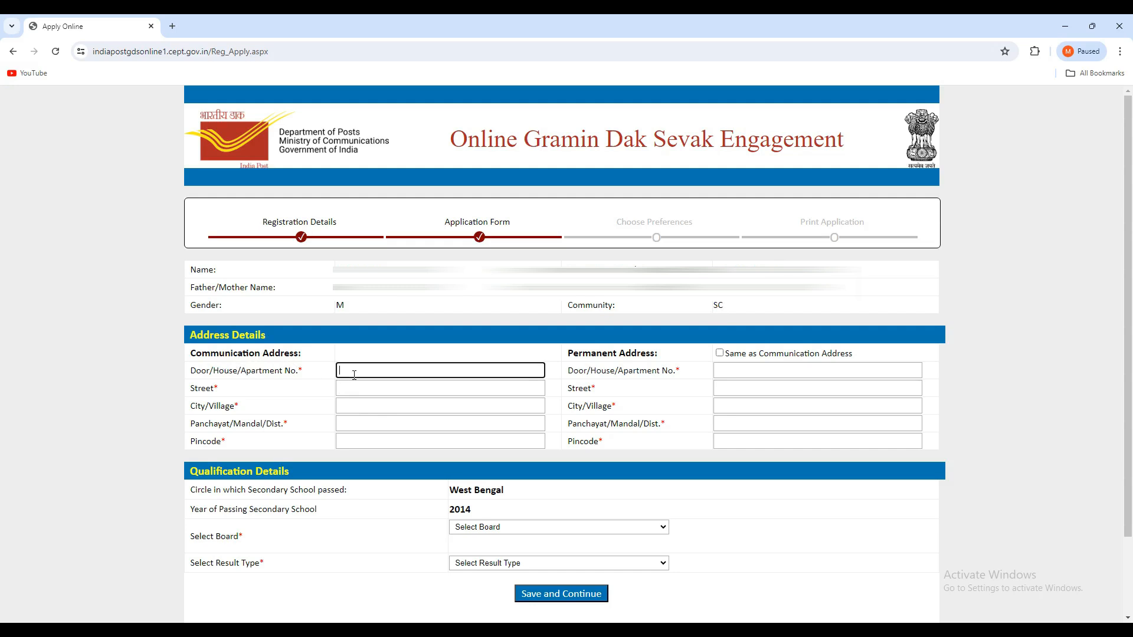
left_click(740, 371)
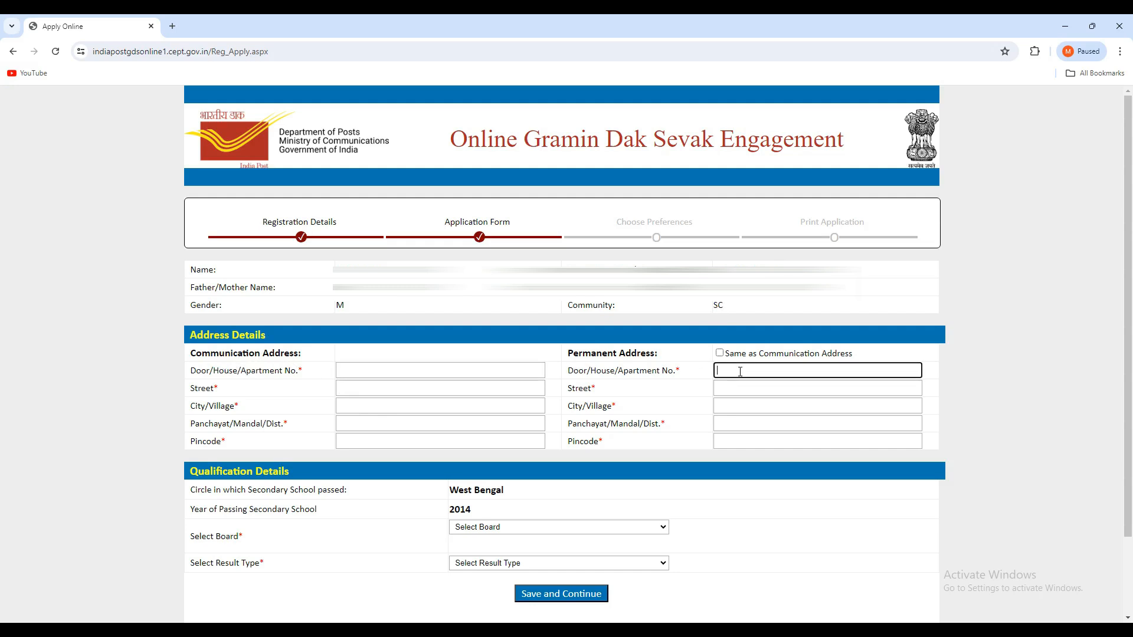
left_click(399, 373)
left_click(737, 370)
left_click_drag(472, 493, 486, 495)
left_click(520, 500)
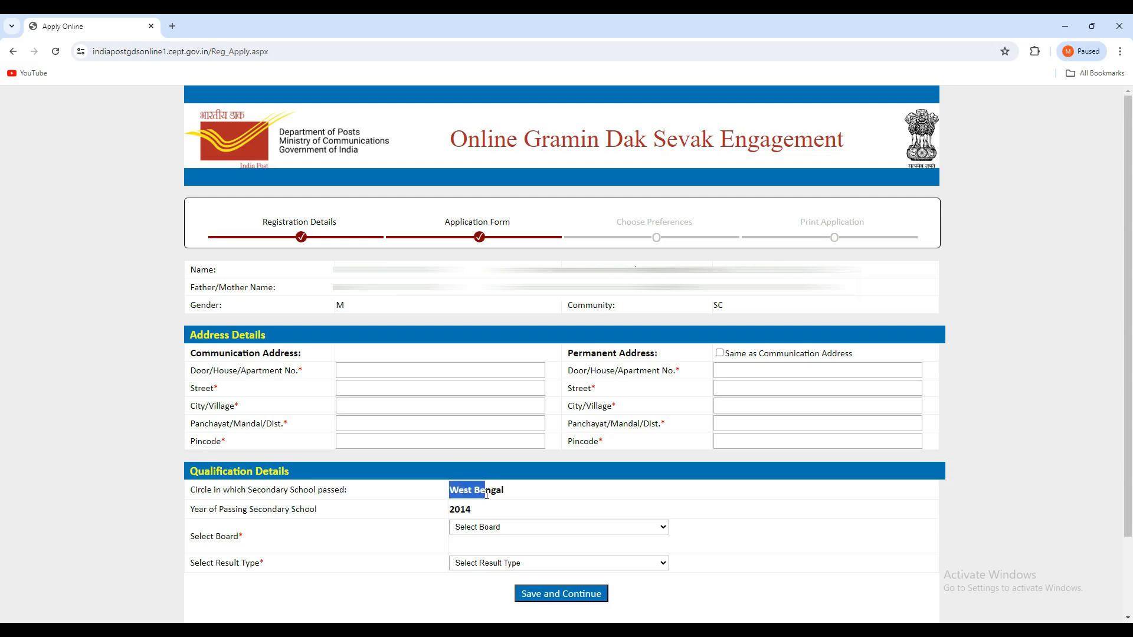
left_click(450, 517)
double_click(453, 511)
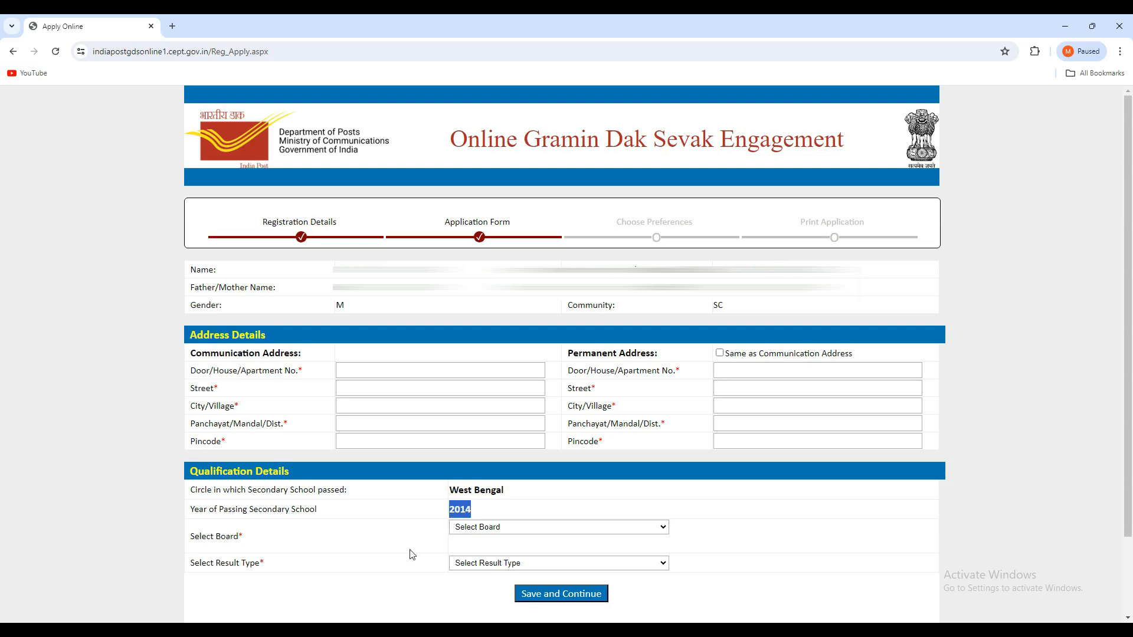
- Select West Bengal Board of Secondary Education from 2012 onwards as the board and Marks as the result type
left_click(494, 528)
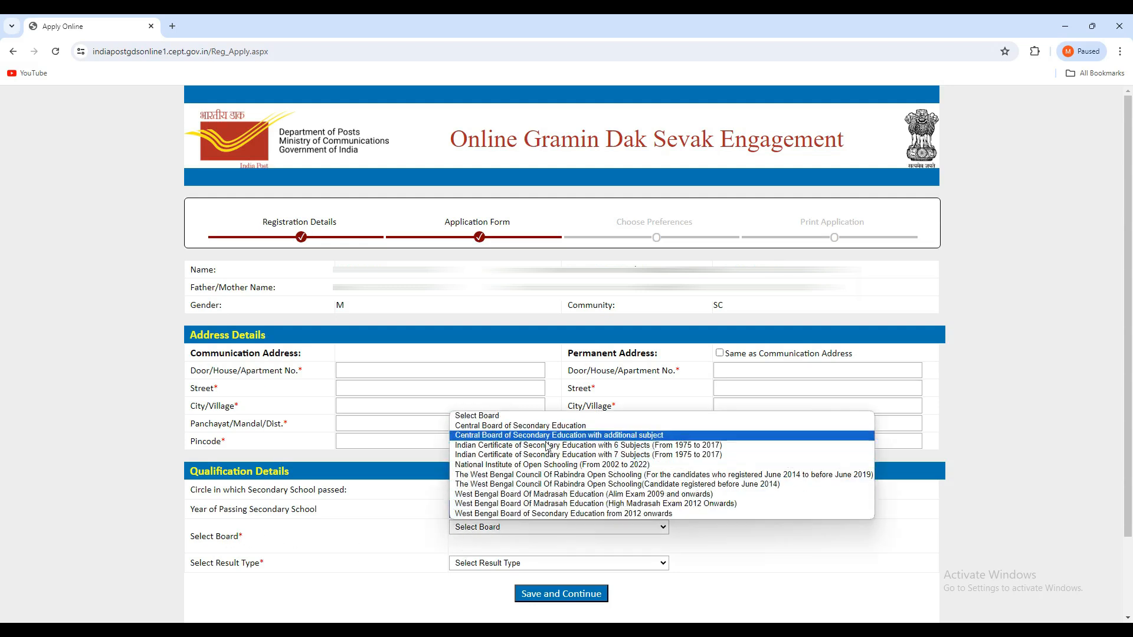
left_click(515, 514)
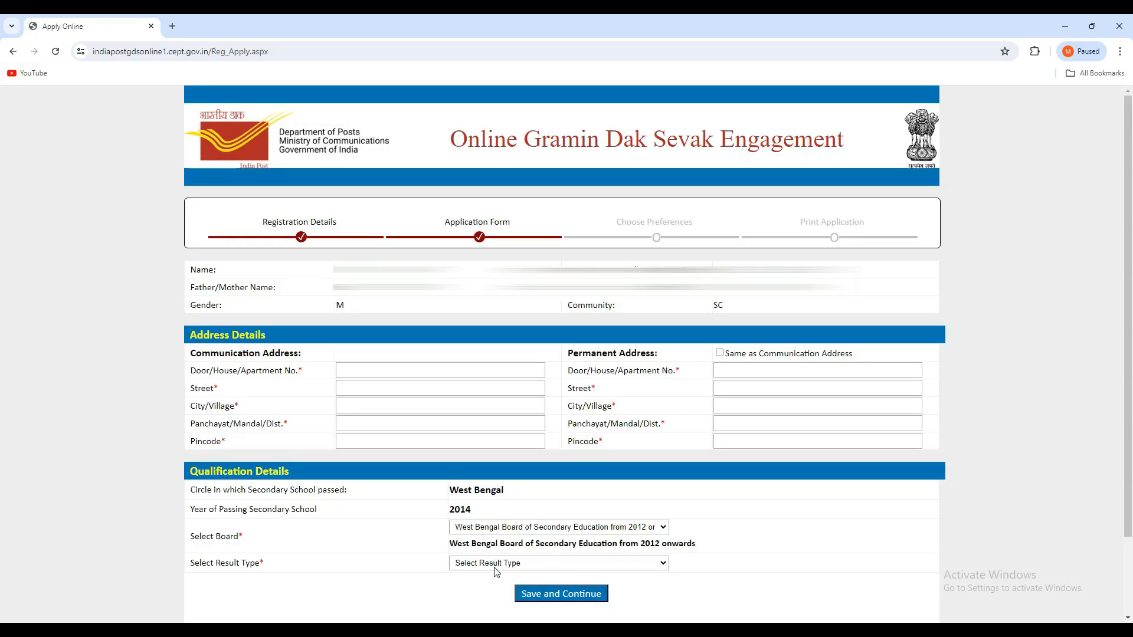
left_click(496, 564)
left_click(474, 584)
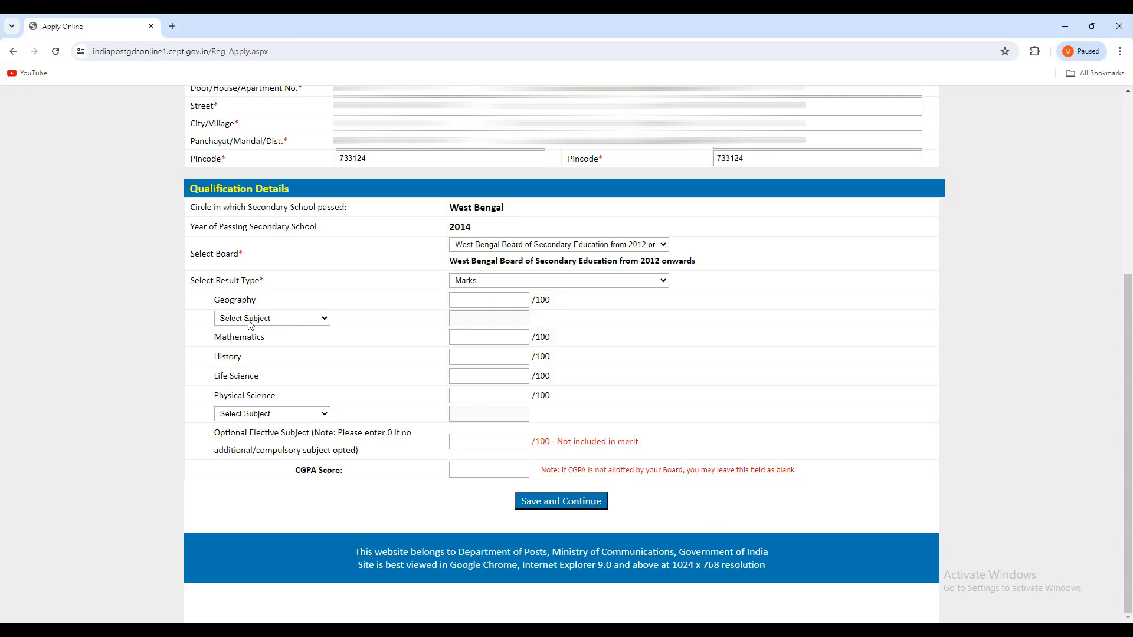
- Choose Second Language English and First Language Bengali as the language subjects and save the application form
left_click(472, 338)
left_click(479, 354)
left_click(464, 381)
left_click(277, 415)
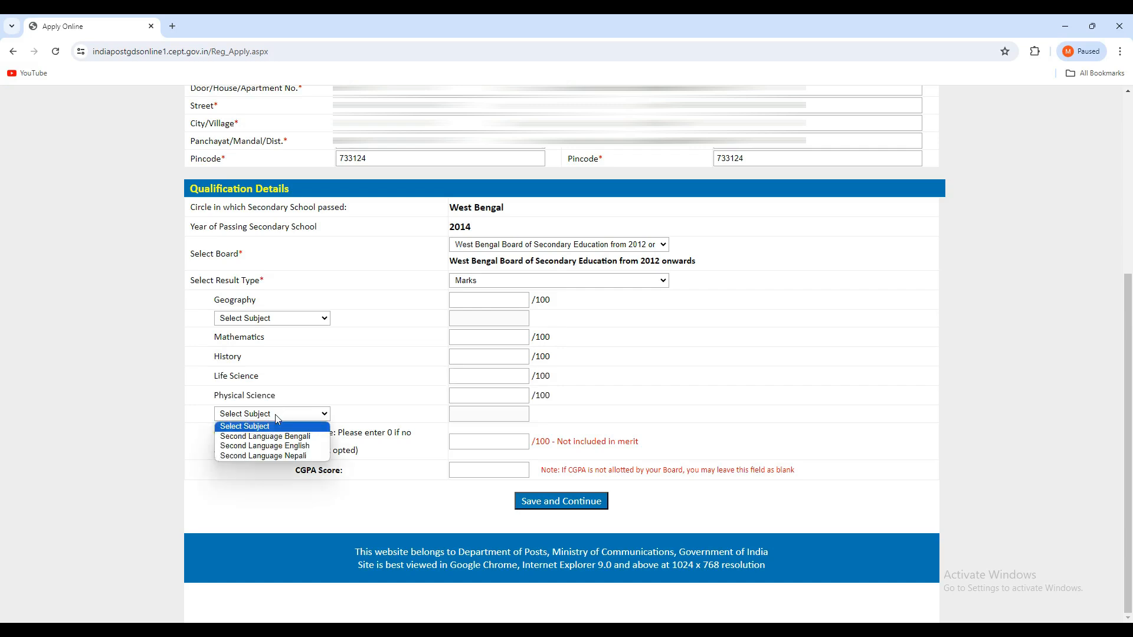
left_click(276, 446)
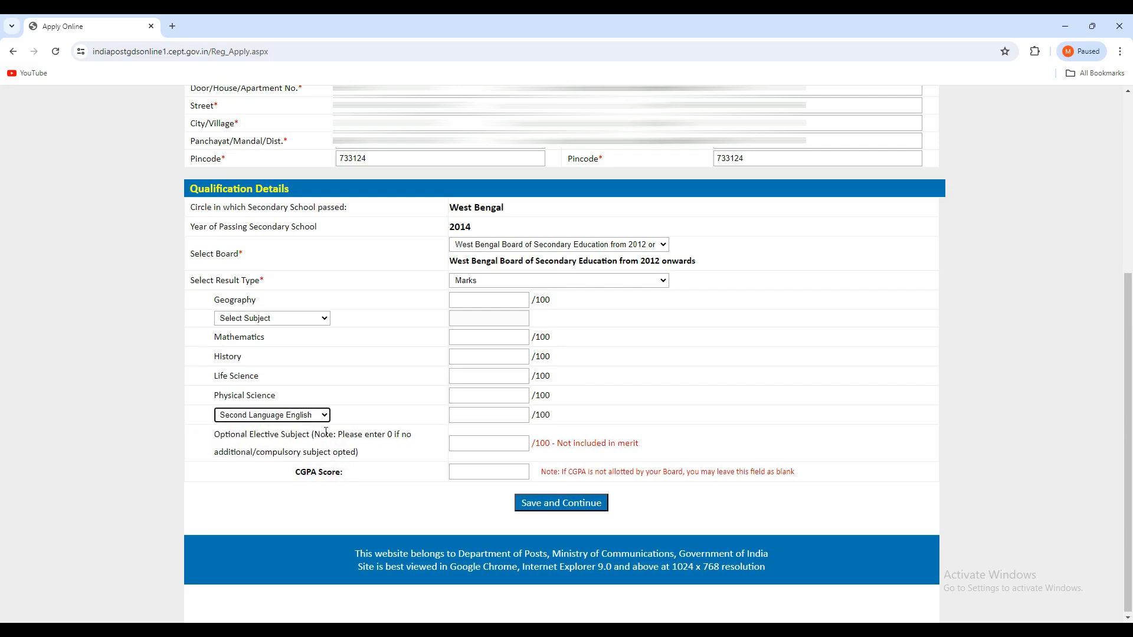
left_click(254, 323)
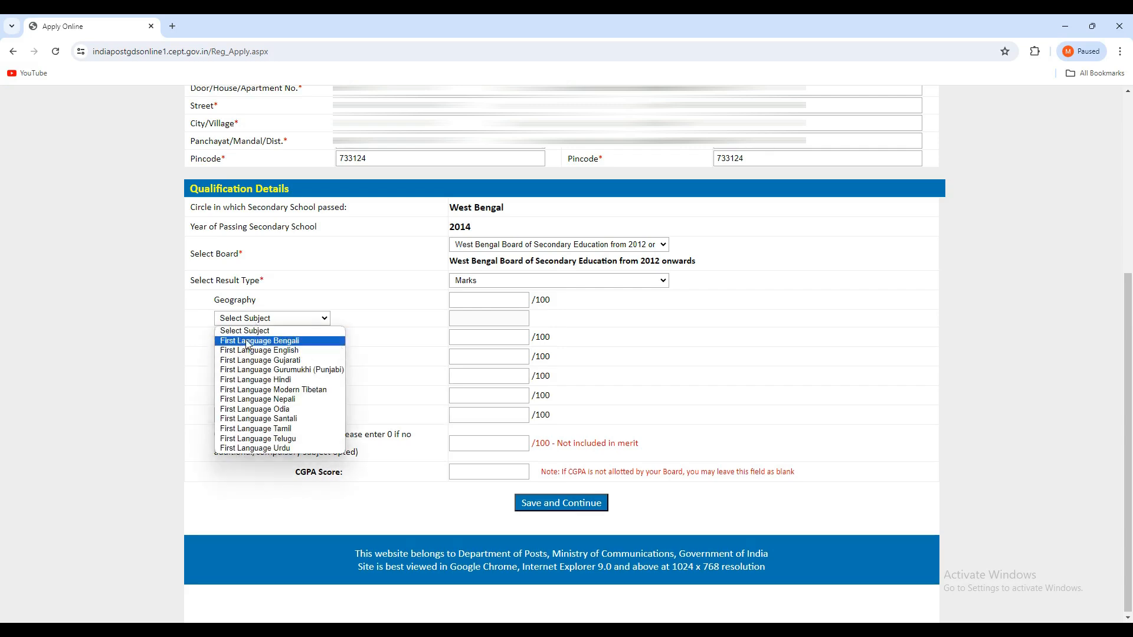
left_click(247, 343)
left_click(471, 415)
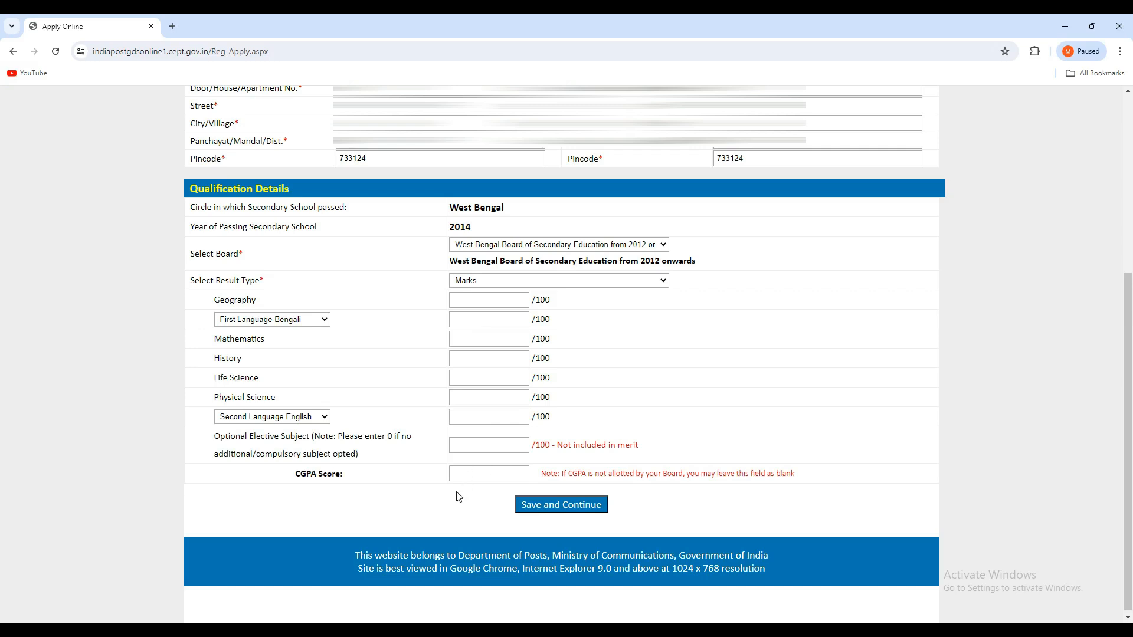
left_click(602, 511)
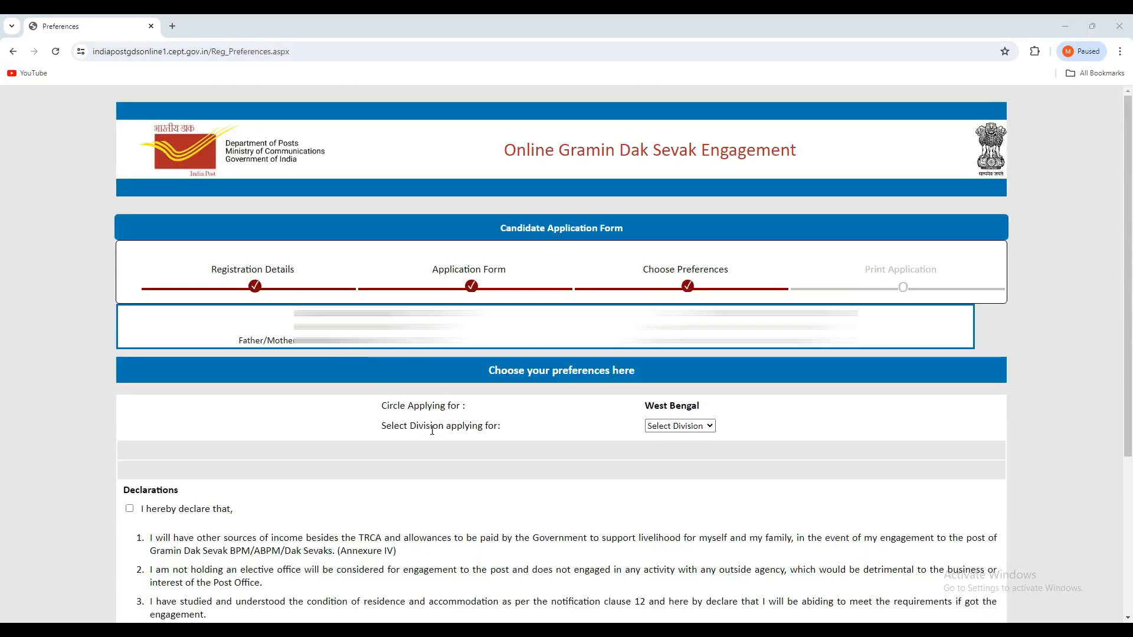
- Select Dakshin Dinajpur Division as the division applied for and look through its pages of eligible posts
left_click(687, 426)
scroll(697, 306, "down", 1)
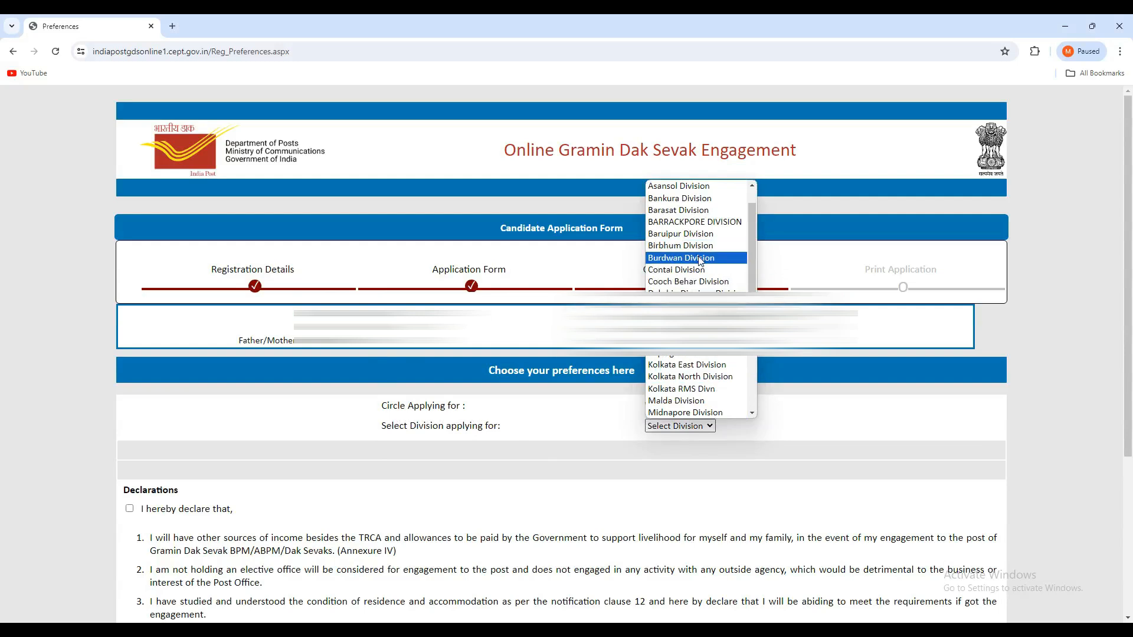
scroll(702, 262, "down", 4)
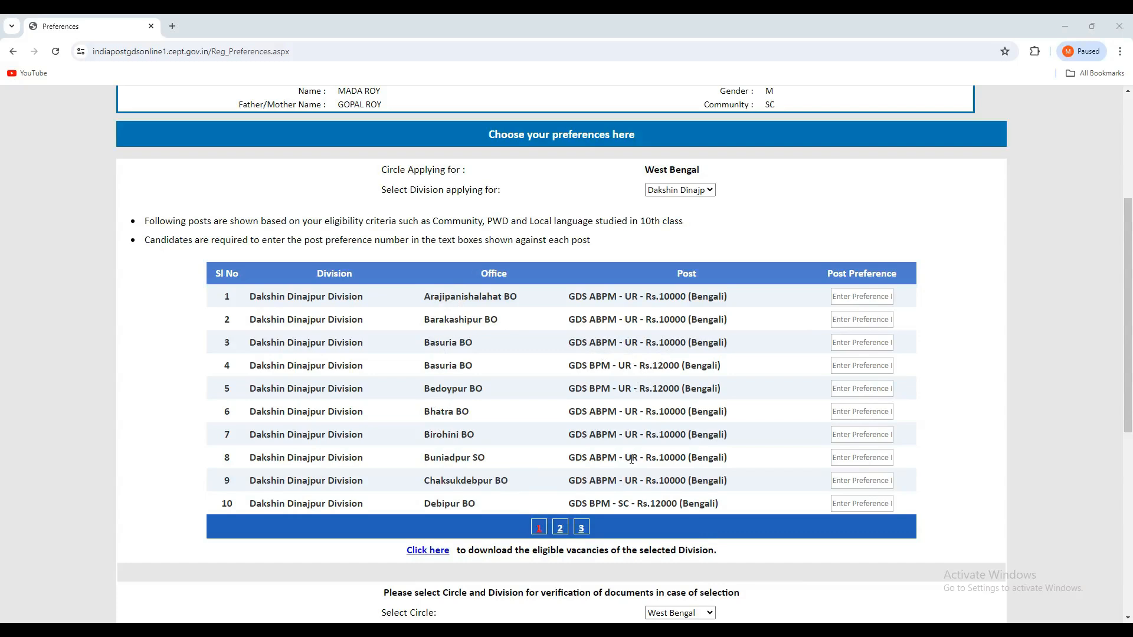
left_click(561, 534)
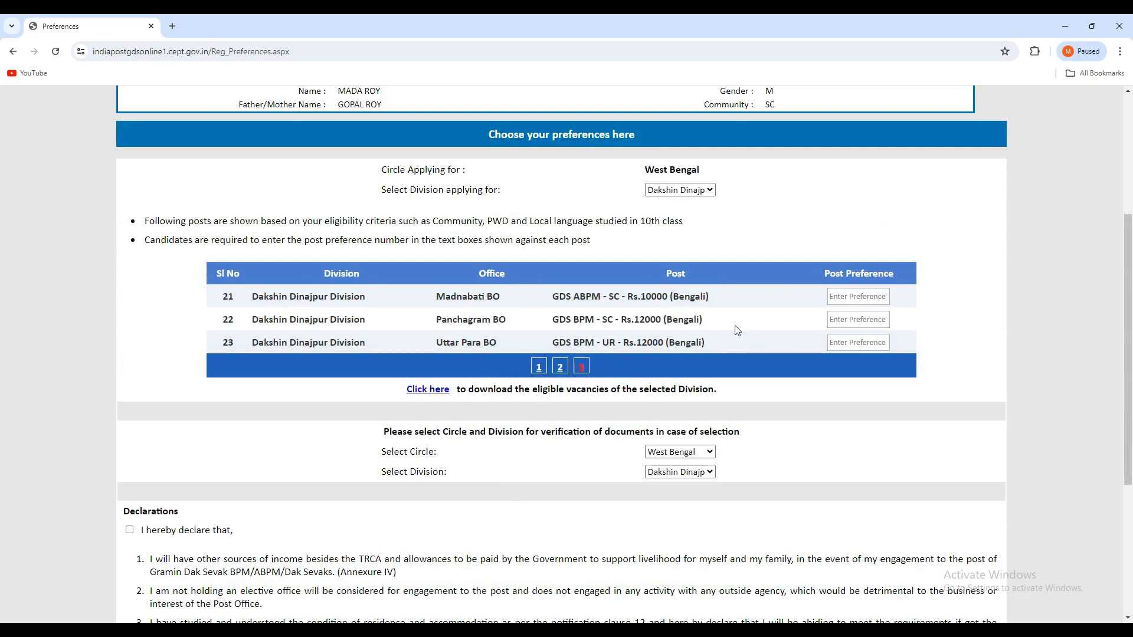
left_click(538, 367)
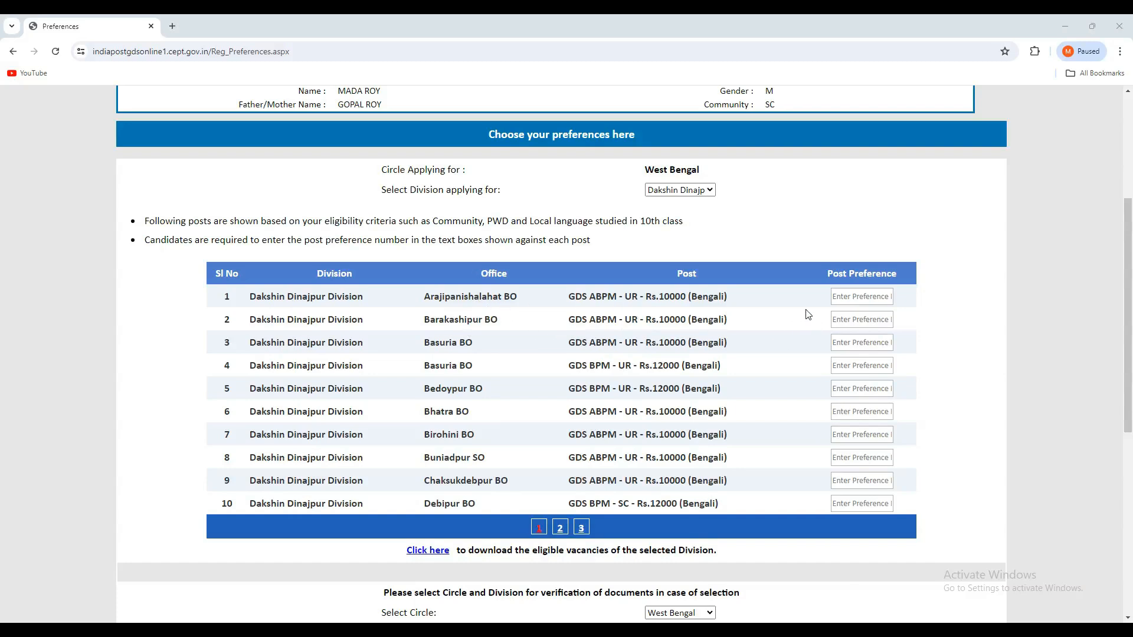
left_click(869, 296)
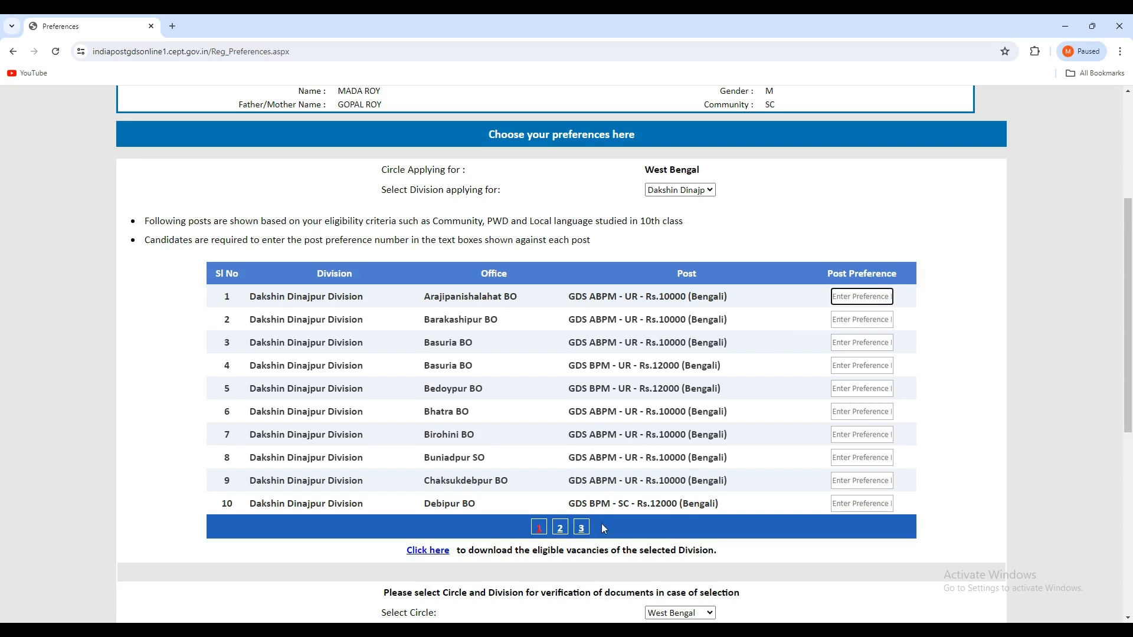
- On the second page of eligible posts, enter post preference 1 for Joypur BO and 3 for Harirampur SO
left_click(559, 538)
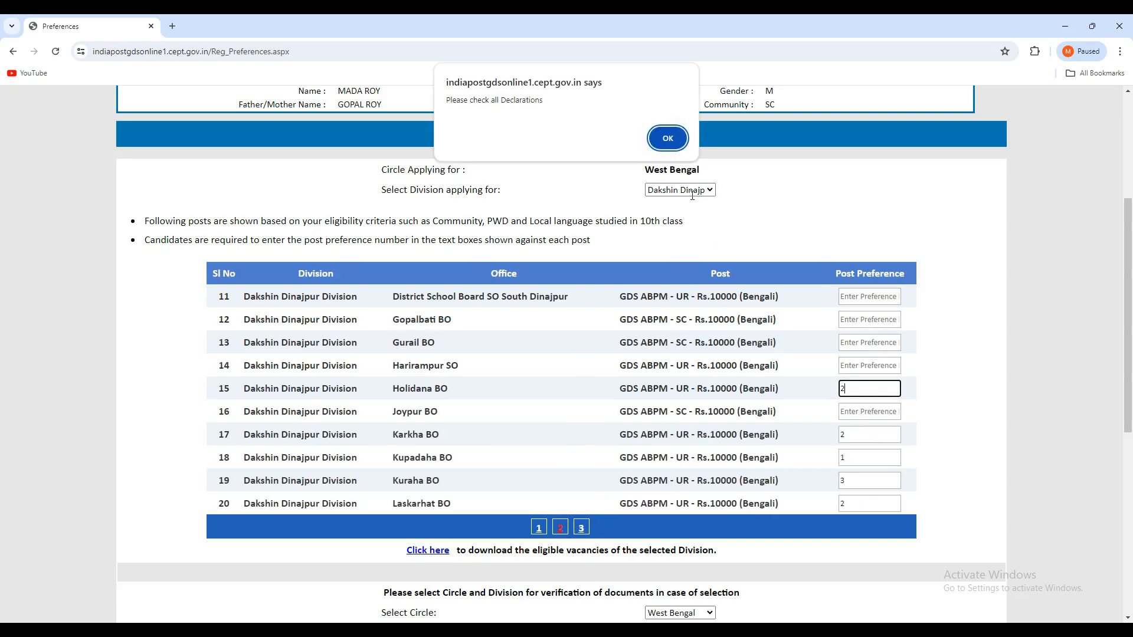
key("Return")
left_click(848, 411)
type("1")
left_click(849, 365)
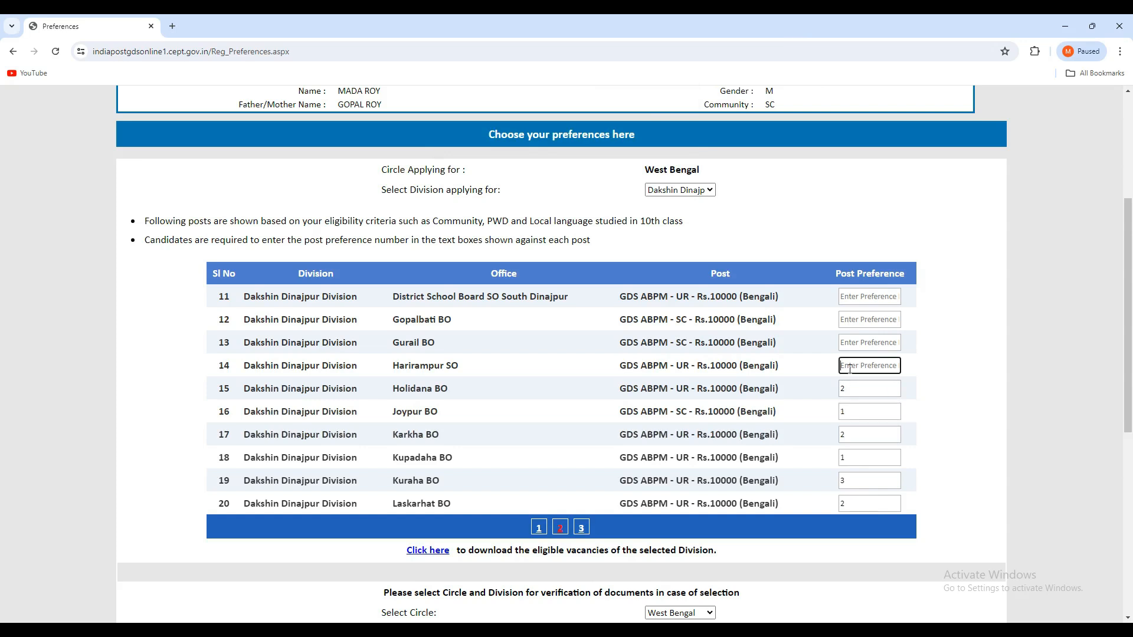
left_click(844, 342)
left_click(848, 365)
type("3")
- Enter post preference 4 for Gurail BO, 5 for Gopalbati BO and 6 for District School Board SO South Dinajpur
left_click(862, 346)
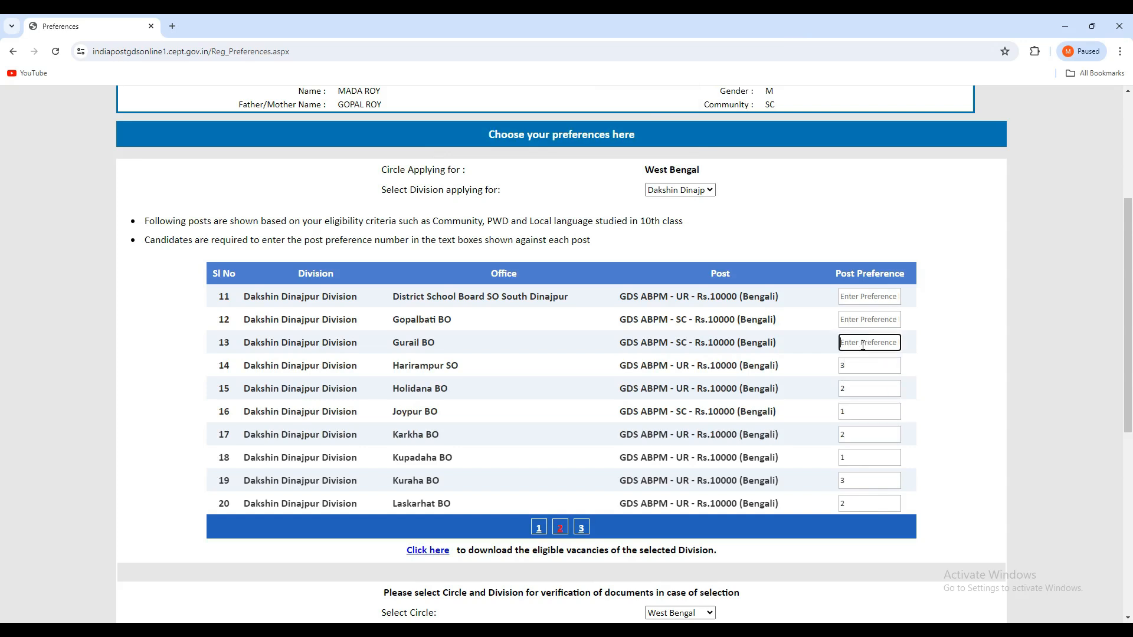
type("4")
left_click(849, 314)
type("5")
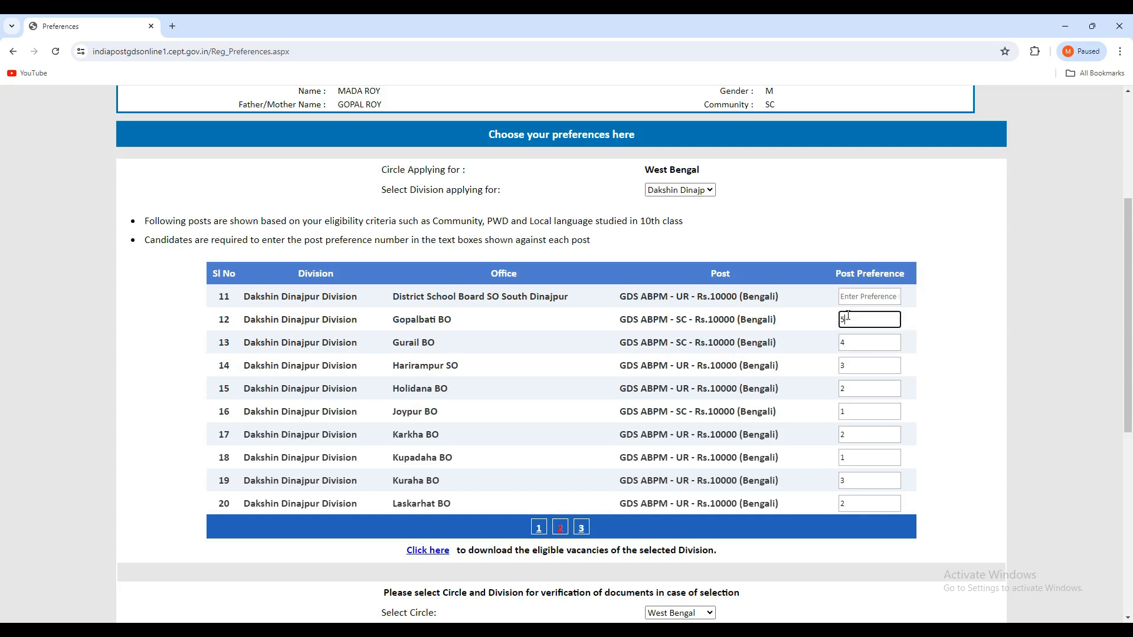
left_click(855, 297)
type("6")
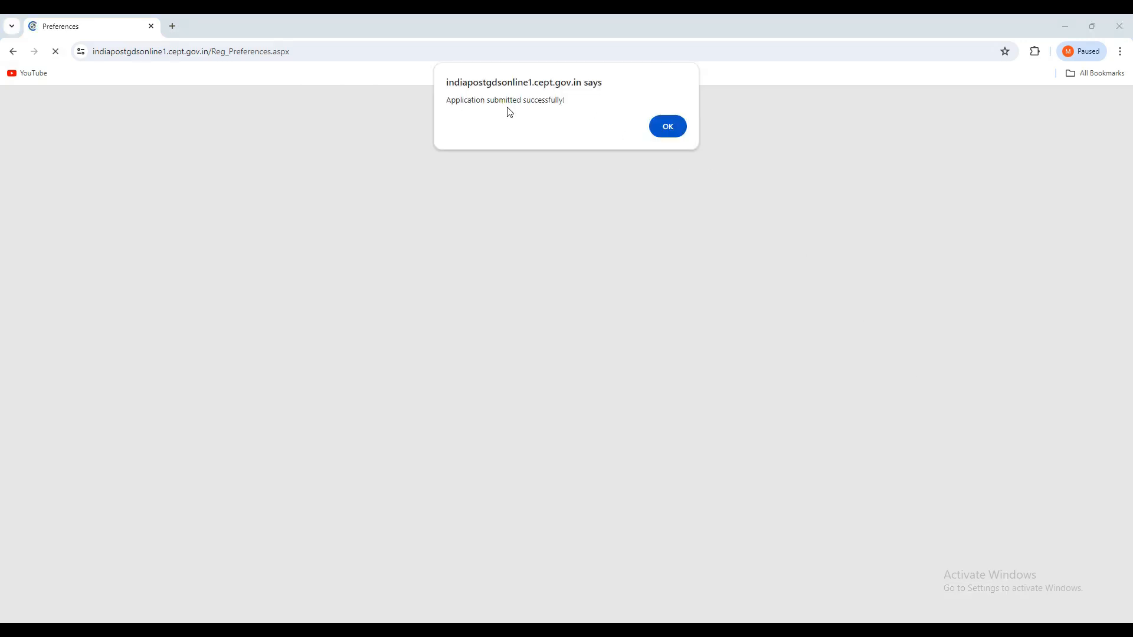
- Acknowledge the application submission and print the completed application
left_click(668, 128)
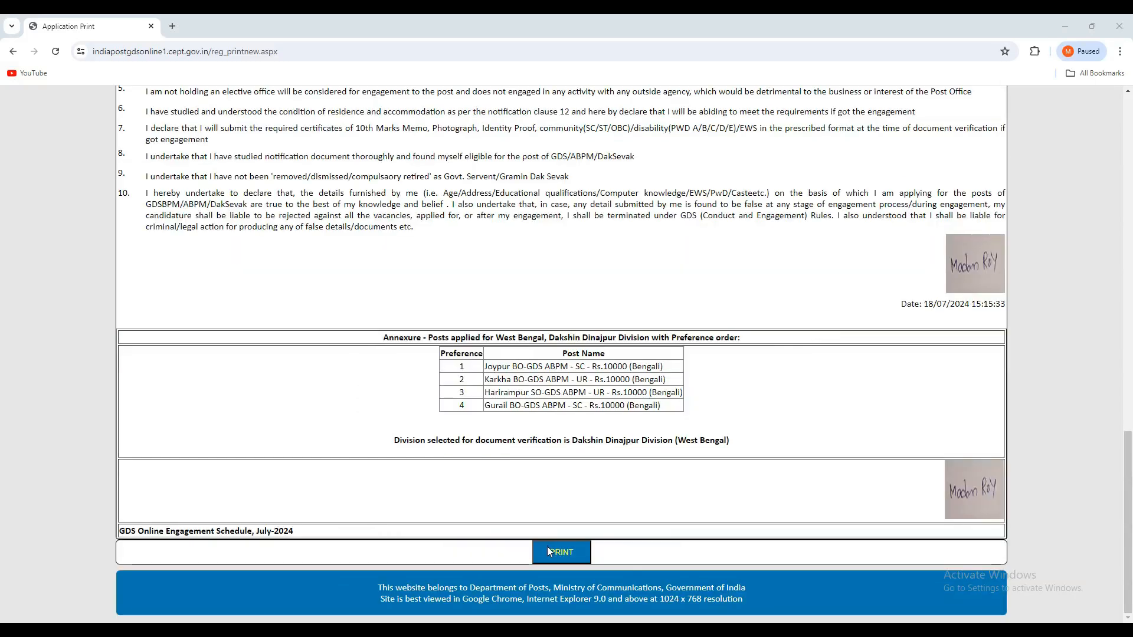
left_click(547, 548)
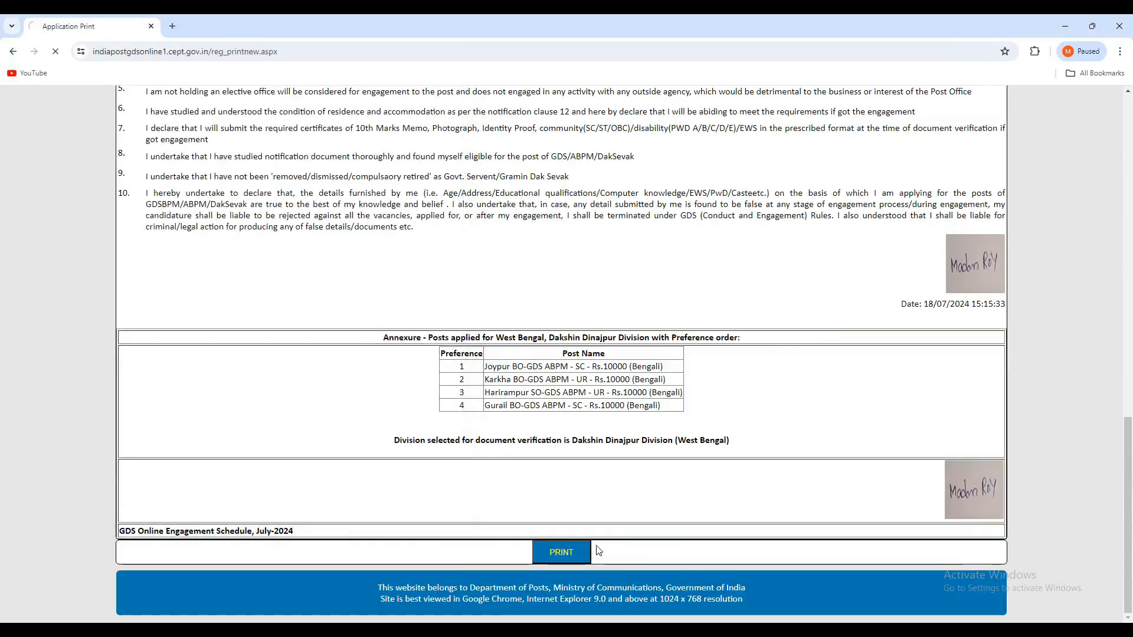